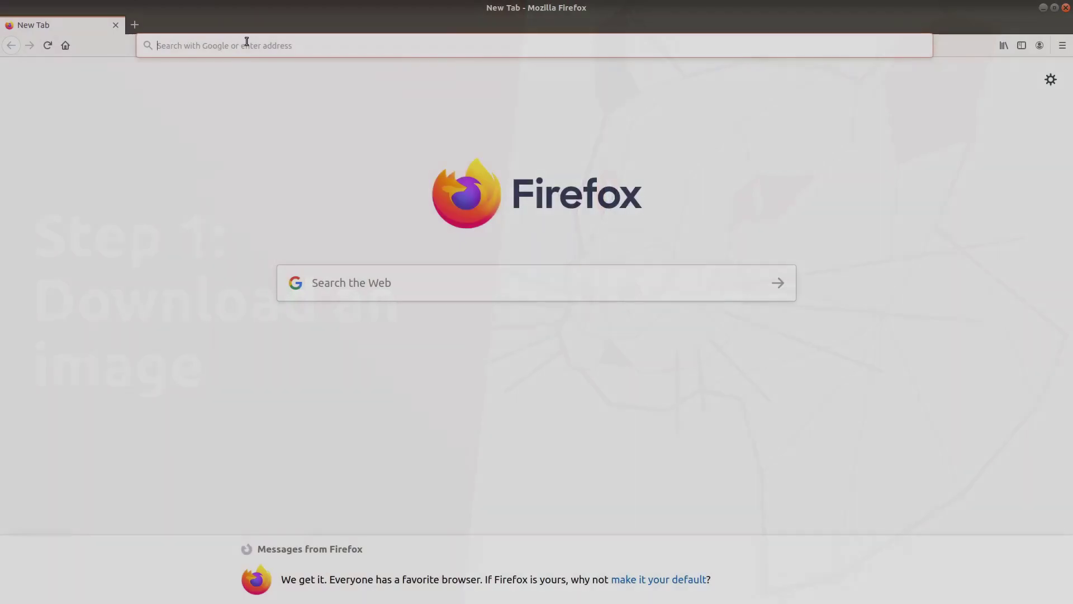
# Open the ROS 2 Foxy Fitzroy installation page on index.ros.org and highlight its Ubuntu Focal (20.04) line
pyautogui.write('index.ros.org')
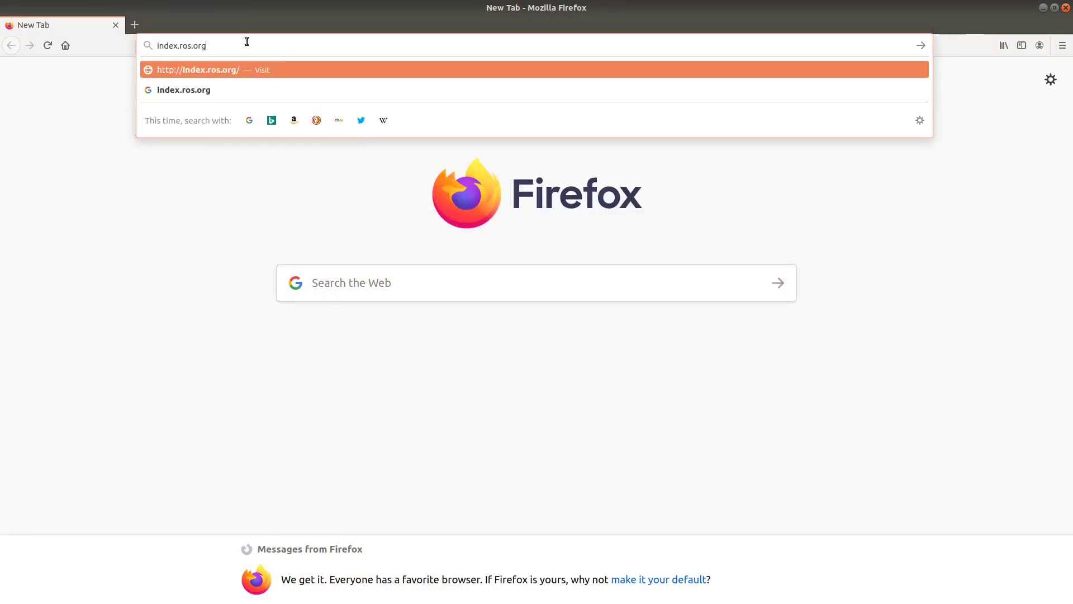
pyautogui.press('Return')
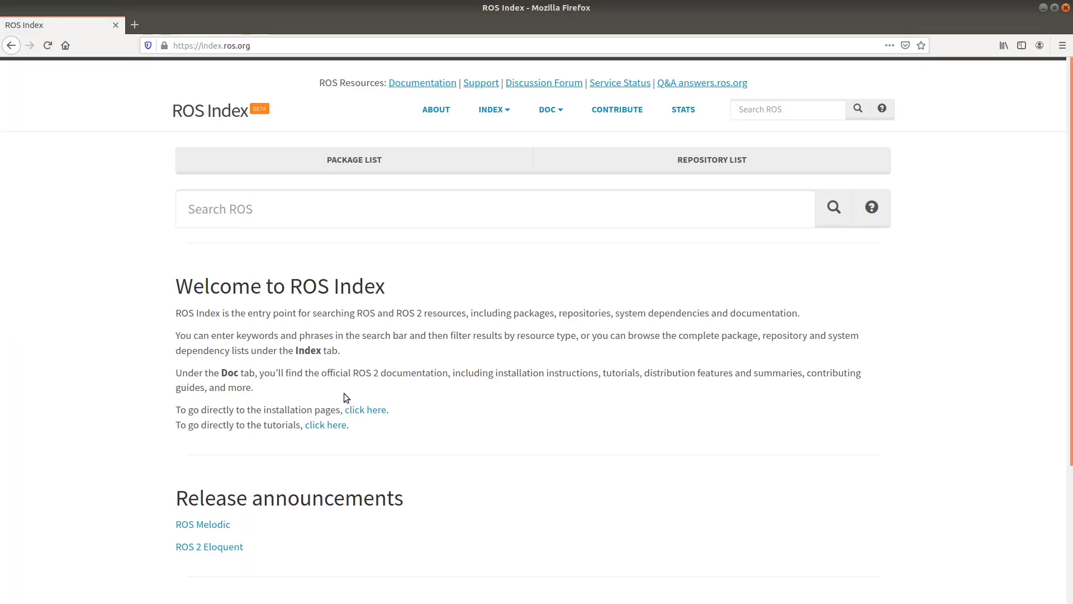
pyautogui.click(368, 411)
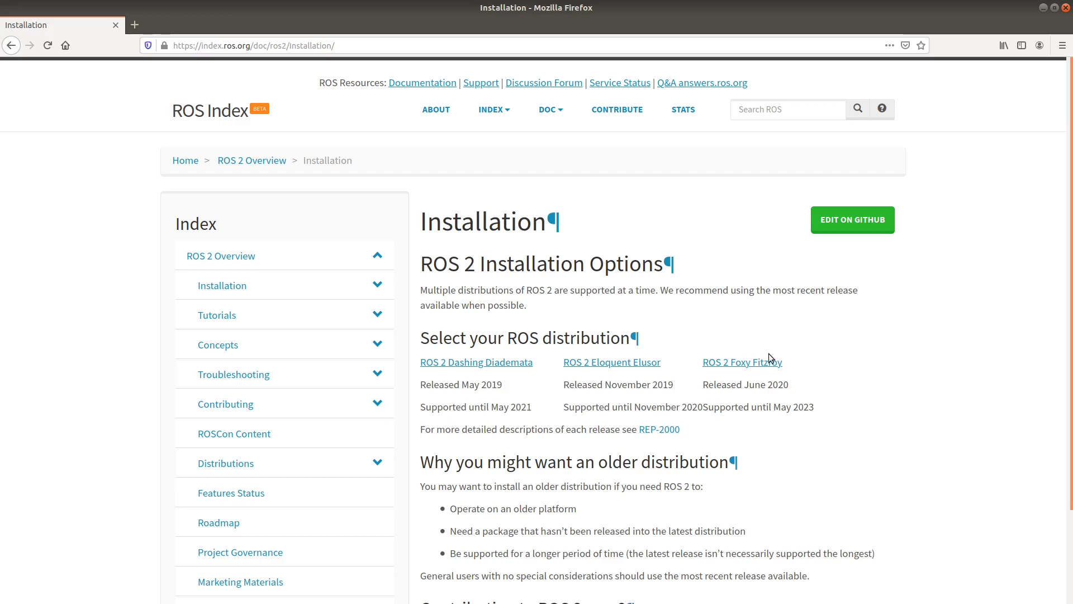
pyautogui.click(755, 362)
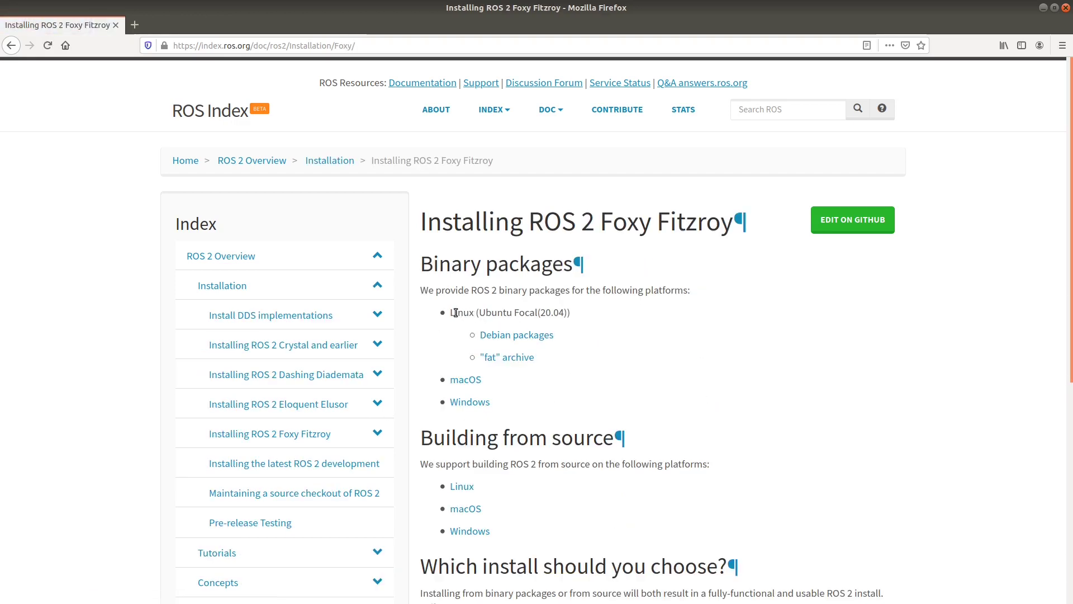
pyautogui.moveTo(450, 313); pyautogui.dragTo(570, 313)
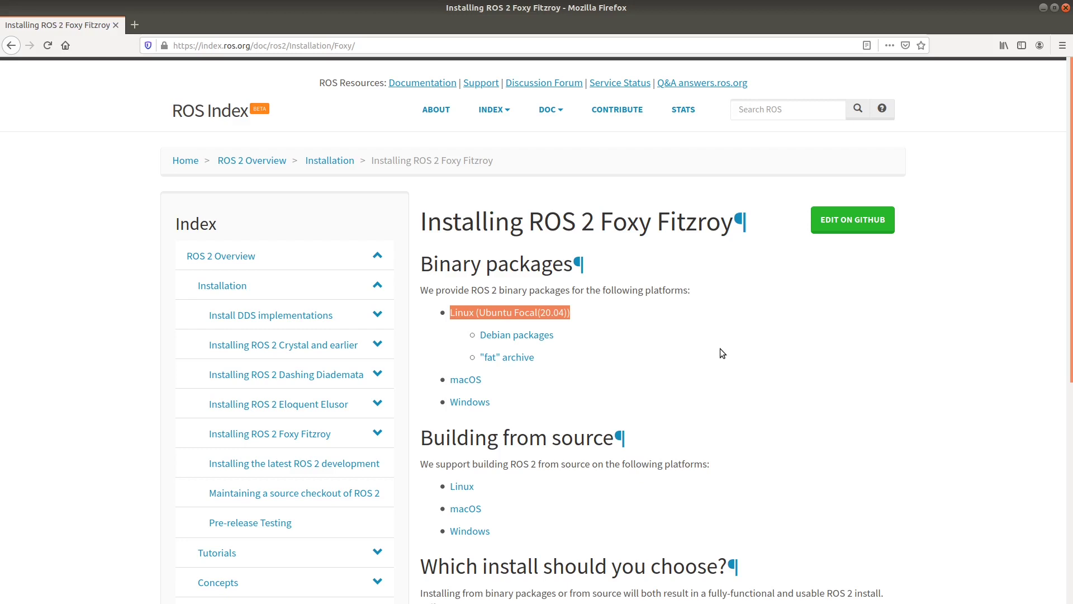
pyautogui.click(332, 47)
pyautogui.write('www.ubuntu.com/')
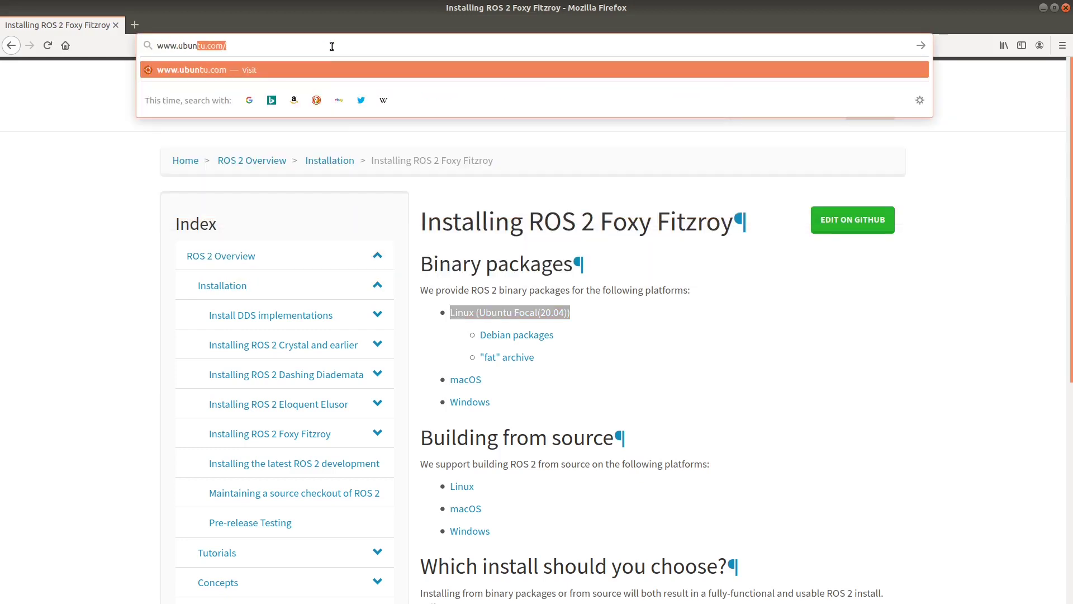
pyautogui.press('Return')
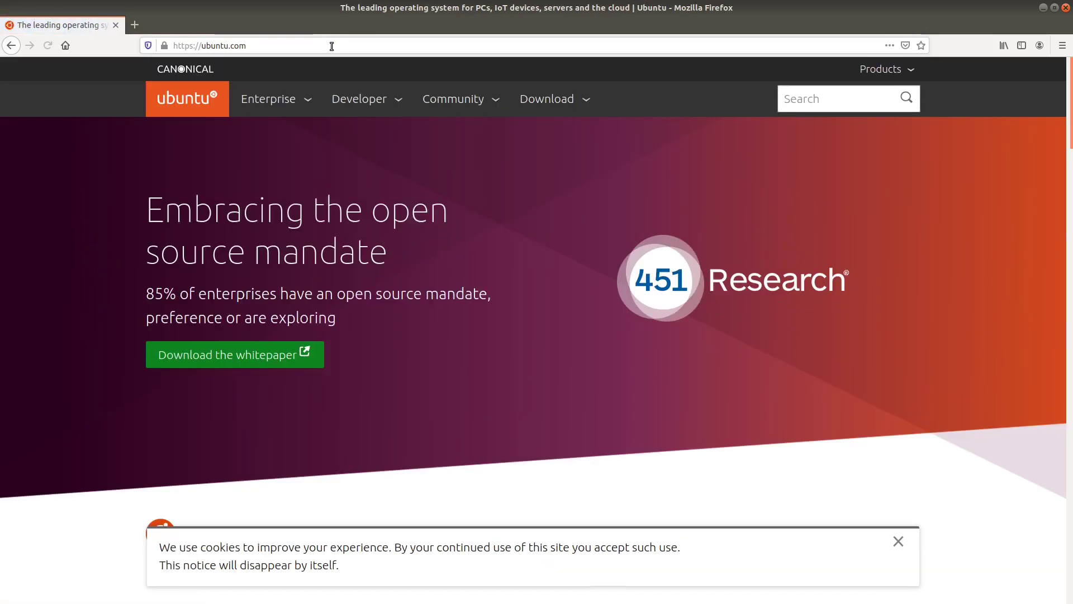
pyautogui.click(535, 98)
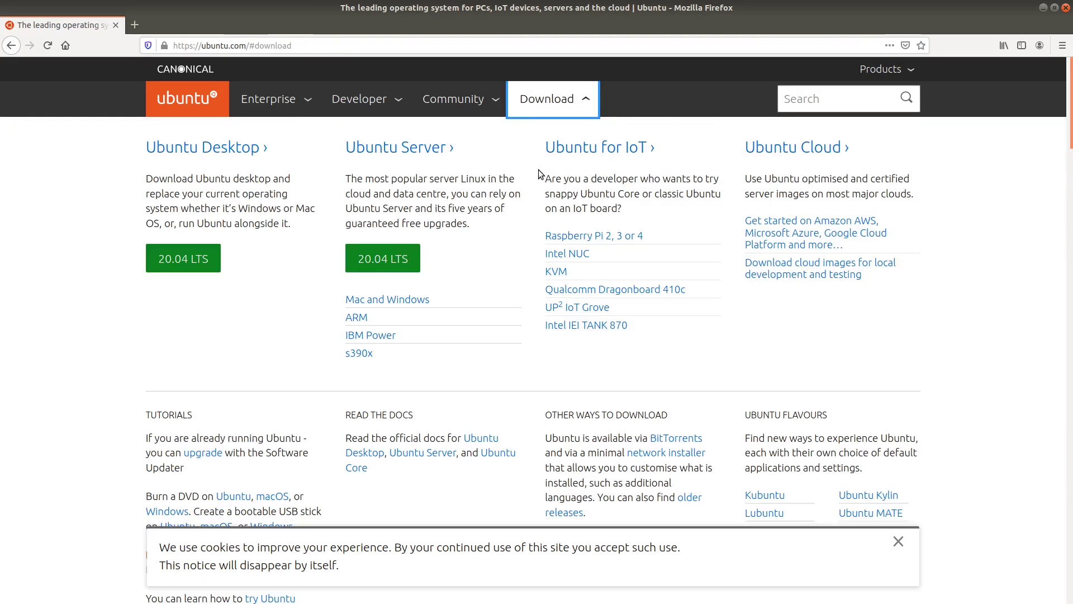
pyautogui.click(589, 240)
pyautogui.scroll(-6, 705, 397)
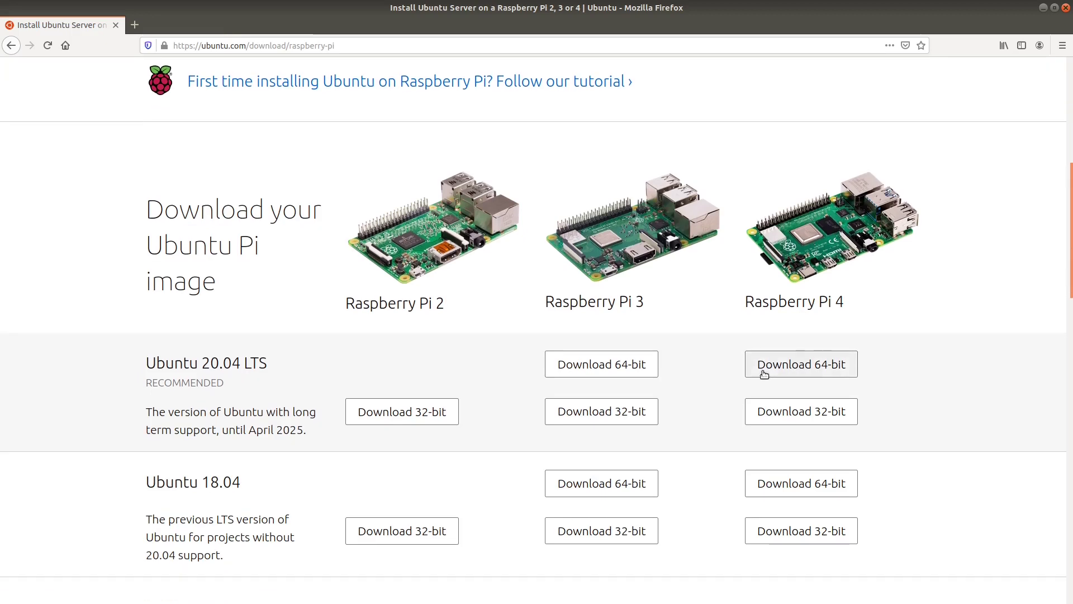
pyautogui.click(764, 369)
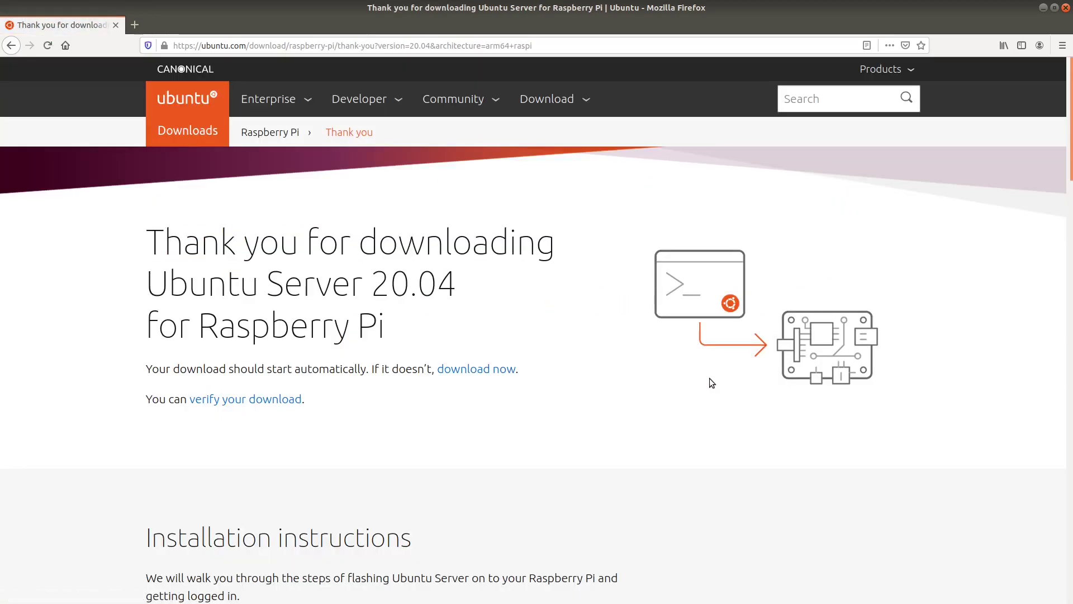
pyautogui.scroll(-1, 602, 393)
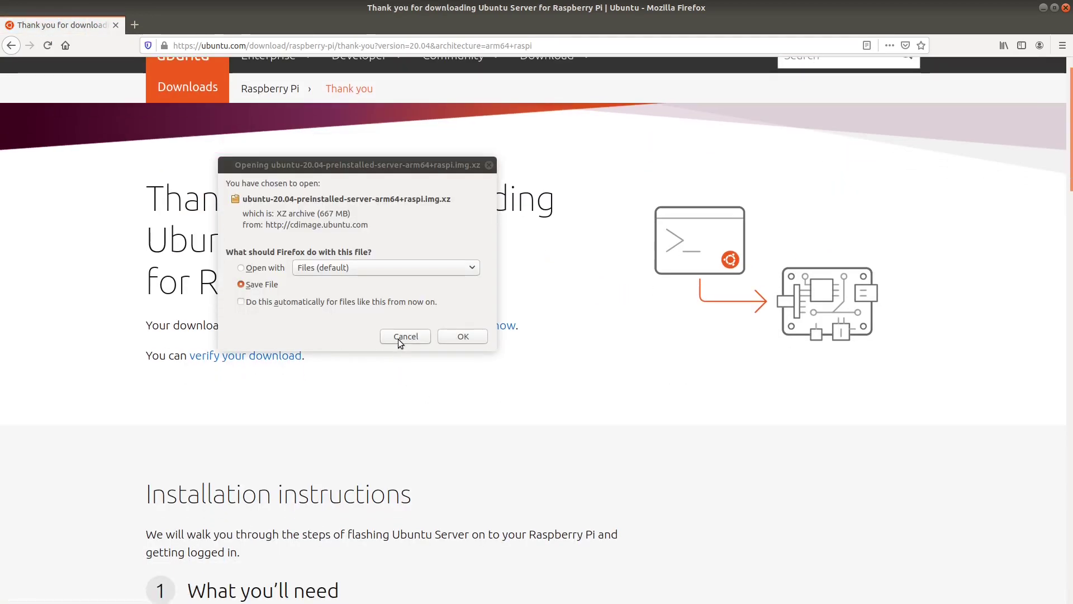
# Save the Raspberry Pi image file and load cdimage.ubuntu.com in a new private tab
pyautogui.click(479, 334)
pyautogui.hotkey('ctrl', 't')
pyautogui.write('cd')
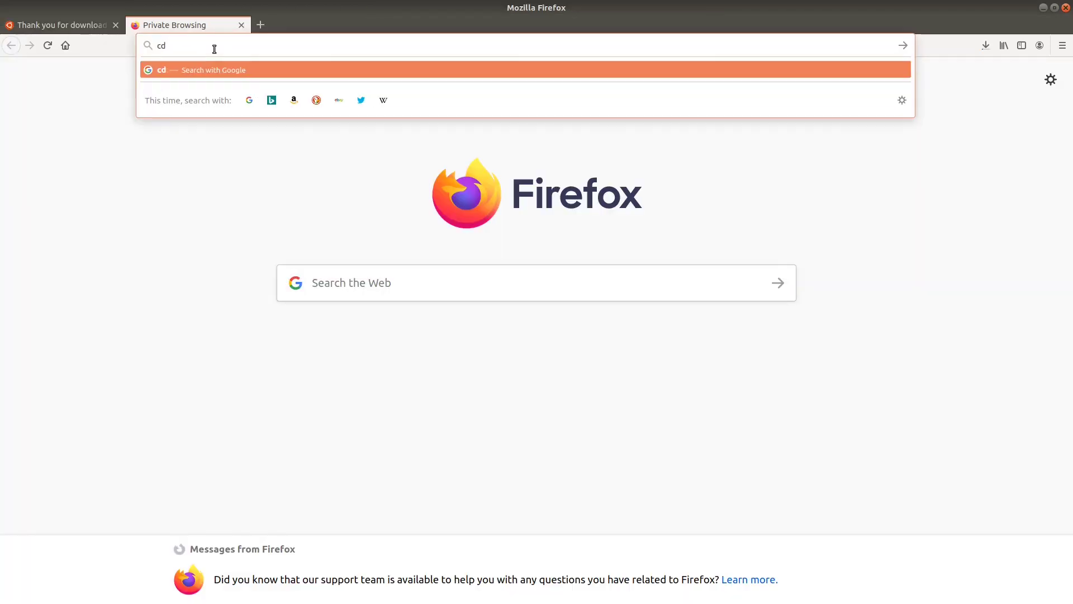
pyautogui.write('image.ubuntu.com')
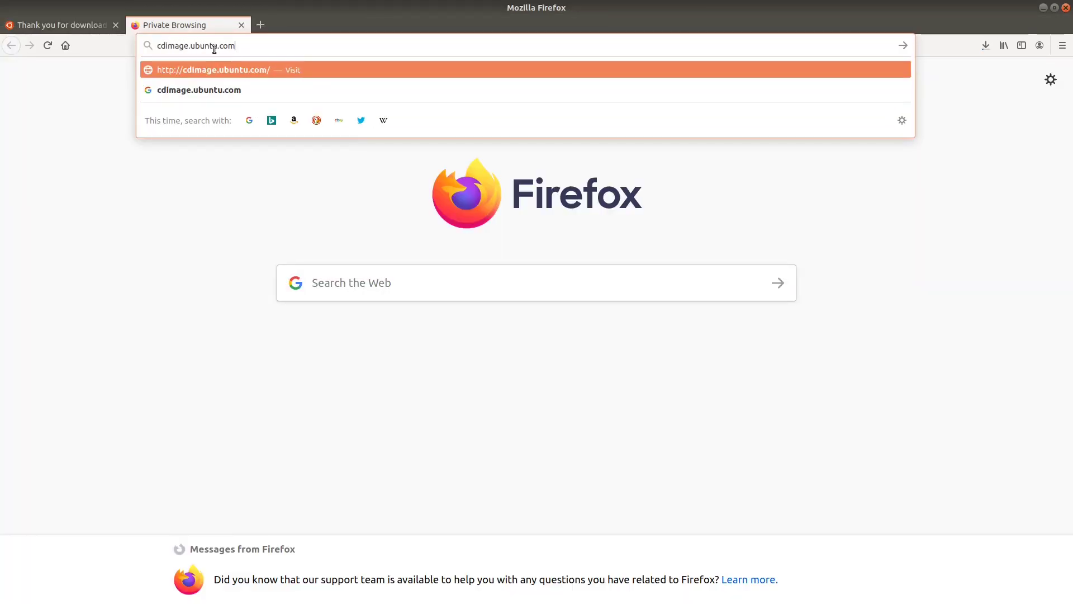
pyautogui.press('Return')
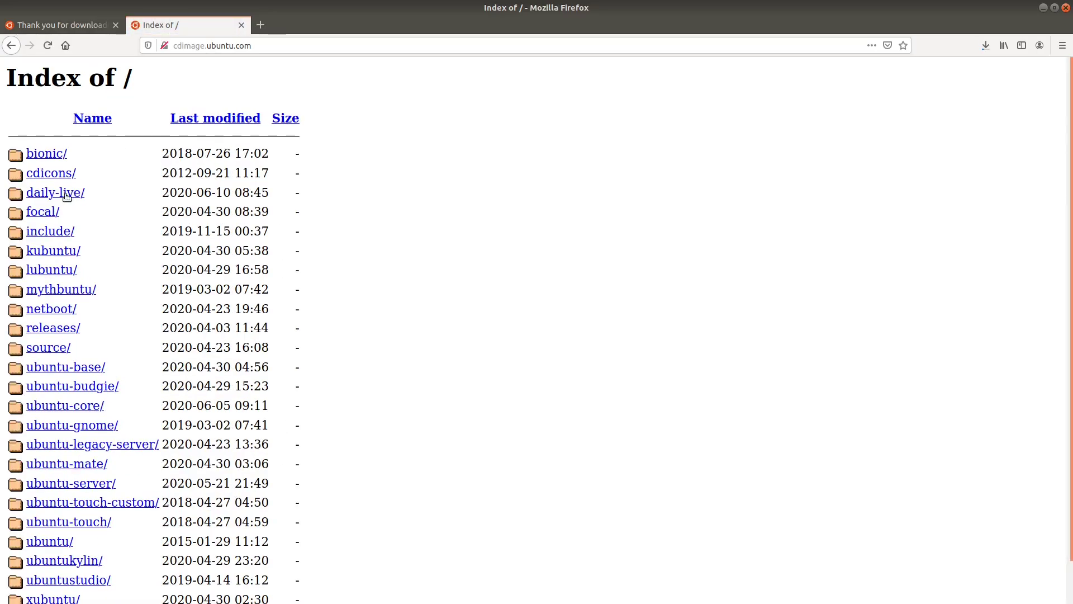
# Browse to focal/daily-live/current and scroll through the build's file list
pyautogui.click(46, 213)
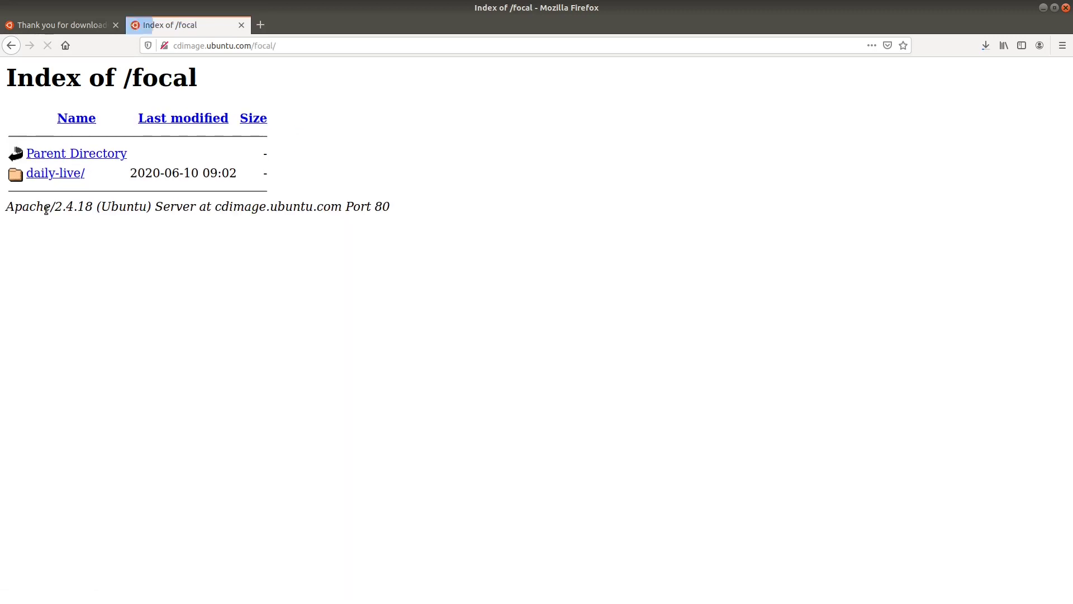
pyautogui.click(48, 175)
pyautogui.click(53, 212)
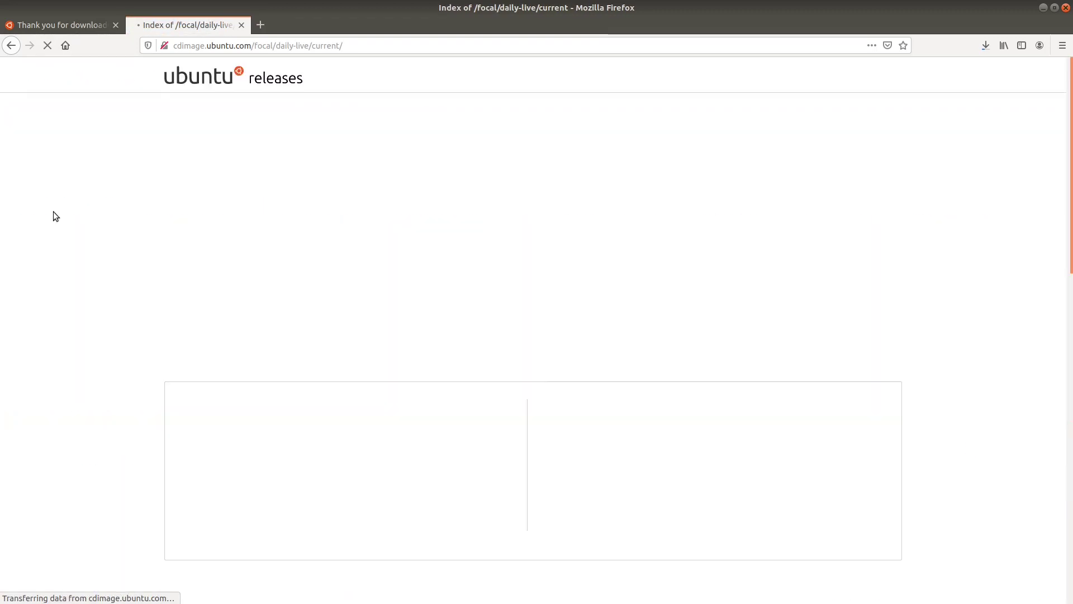
pyautogui.scroll(-10, 79, 211)
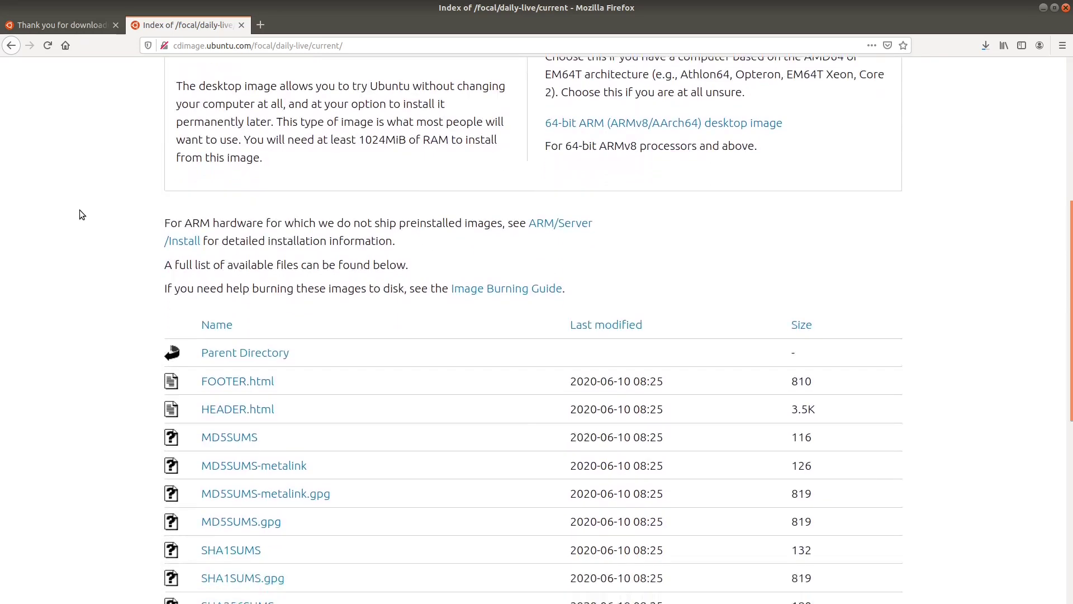
pyautogui.scroll(-3, 80, 215)
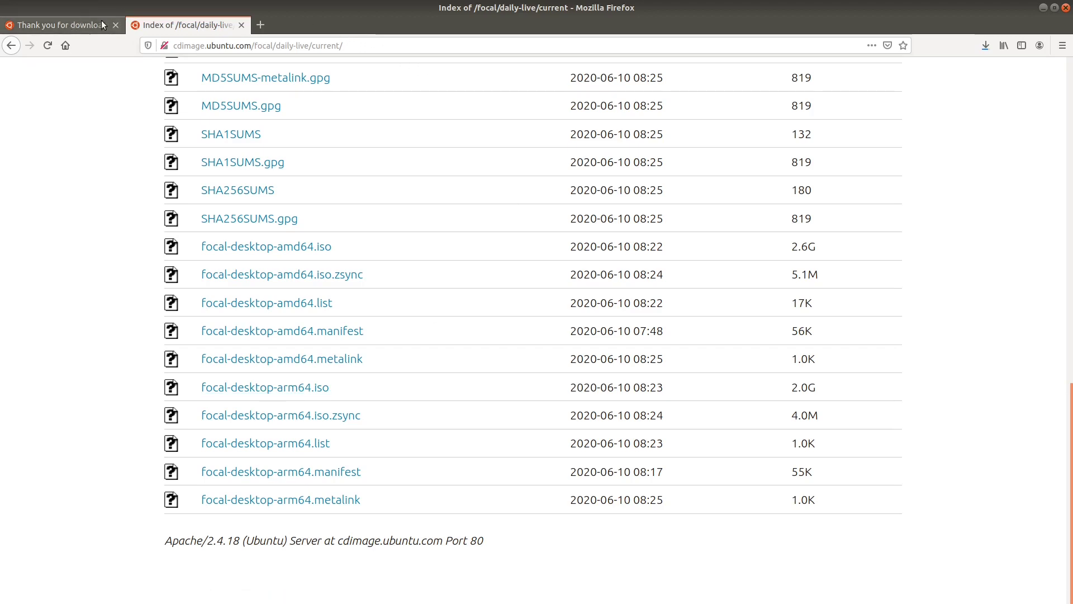
pyautogui.click(1063, 46)
pyautogui.click(1064, 46)
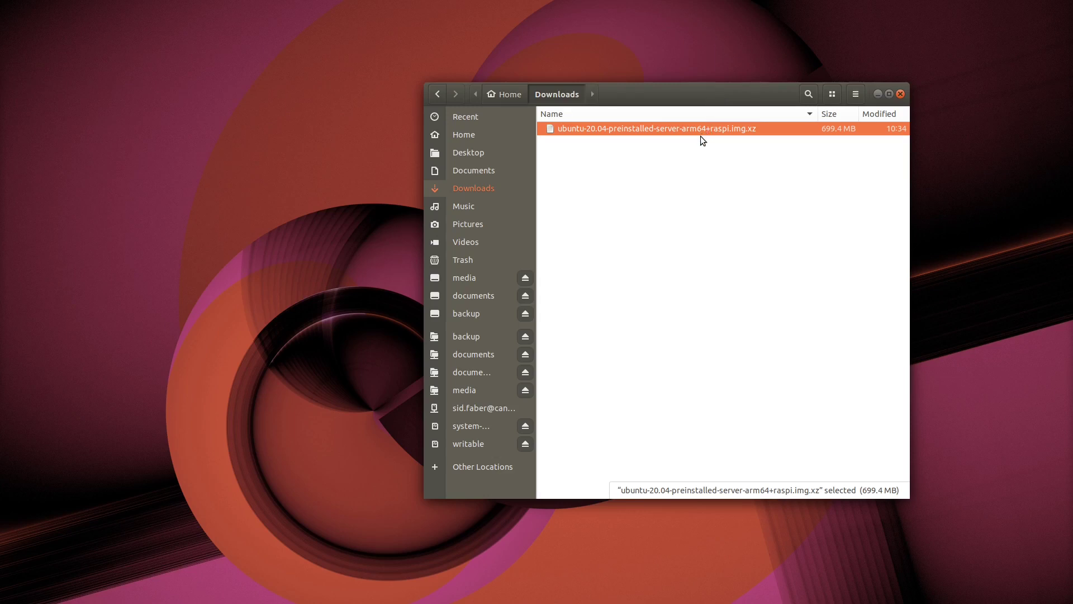
# Bring up the actions for ubuntu-20.04-preinstalled-server-arm64+raspi.img.xz in Downloads
pyautogui.rightClick(702, 130)
# Restore the raspi image onto the SD Card Reader, confirming the overwrite
pyautogui.click(721, 139)
pyautogui.click(470, 313)
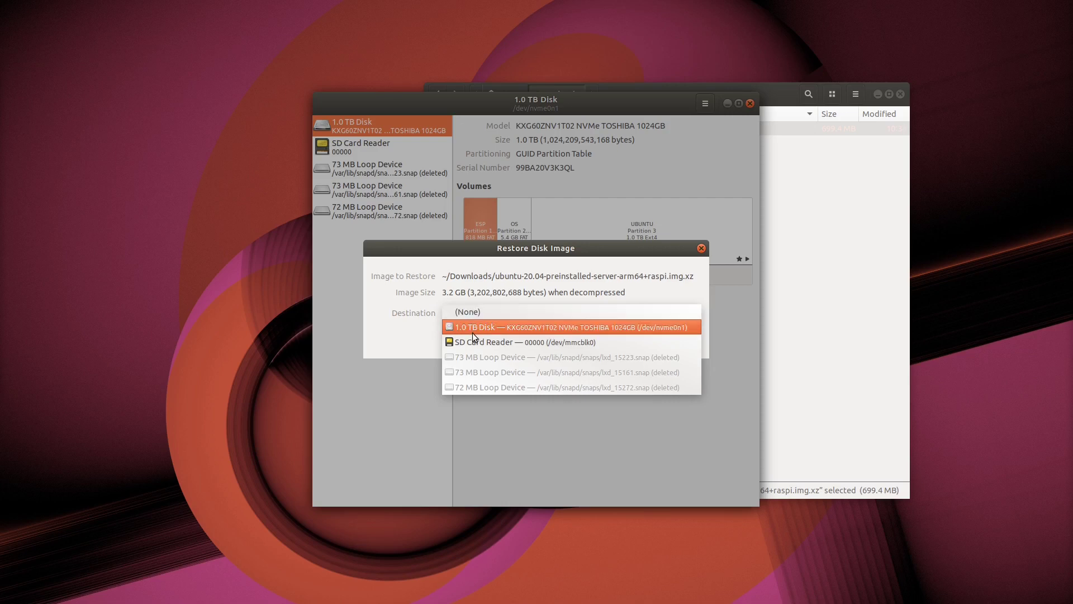
pyautogui.click(522, 344)
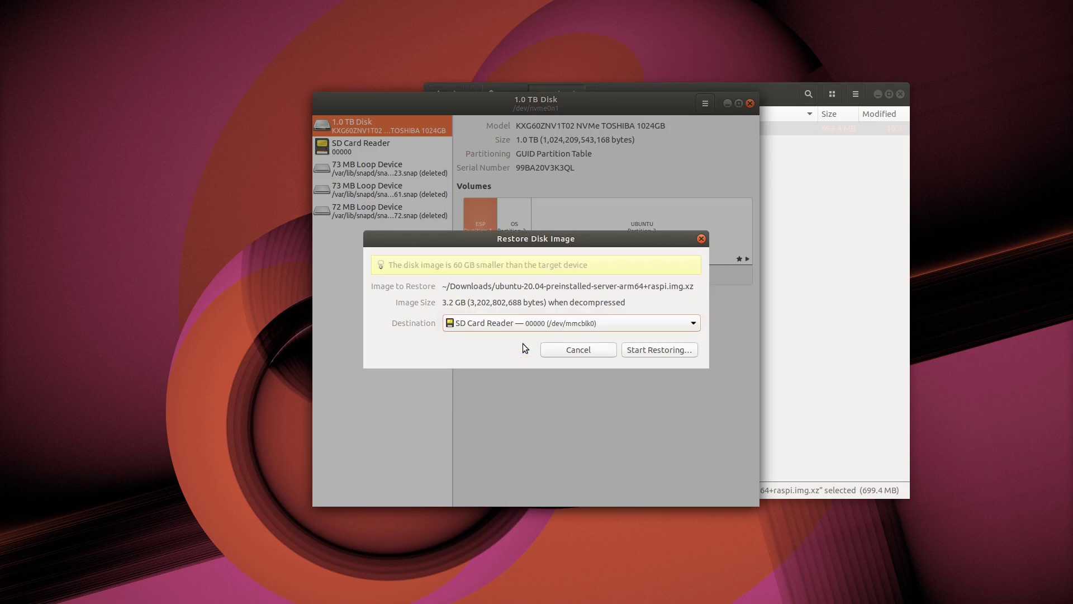
pyautogui.click(639, 348)
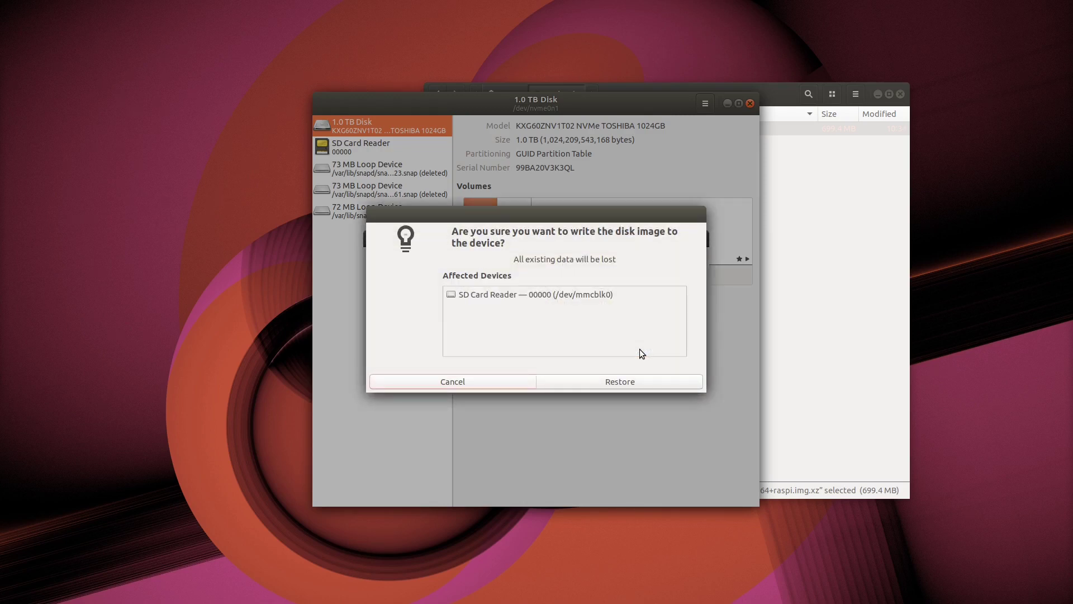
pyautogui.click(561, 385)
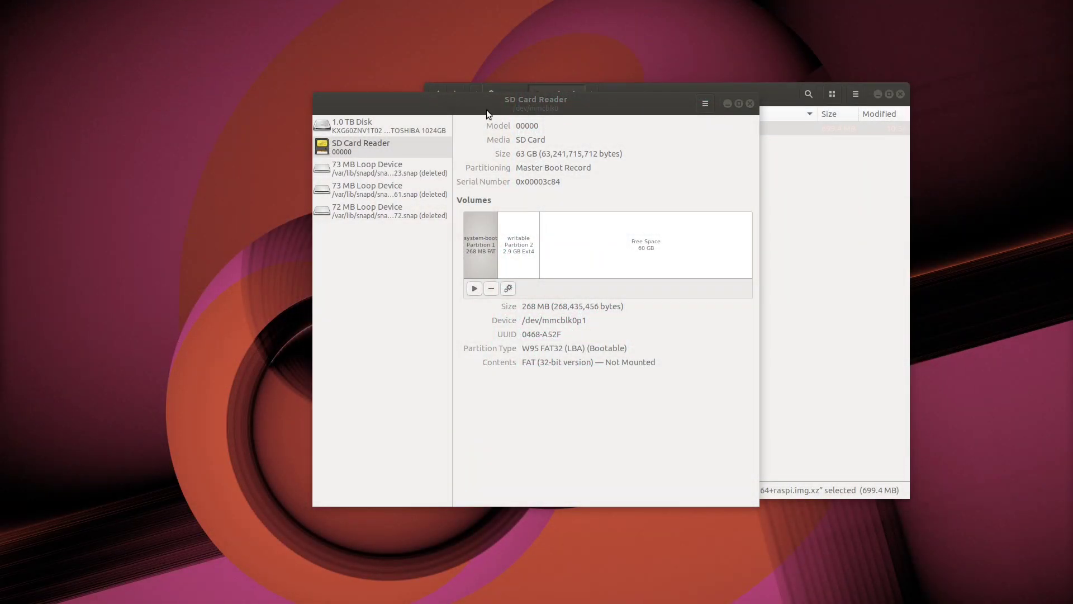
pyautogui.moveTo(486, 109); pyautogui.dragTo(172, 24)
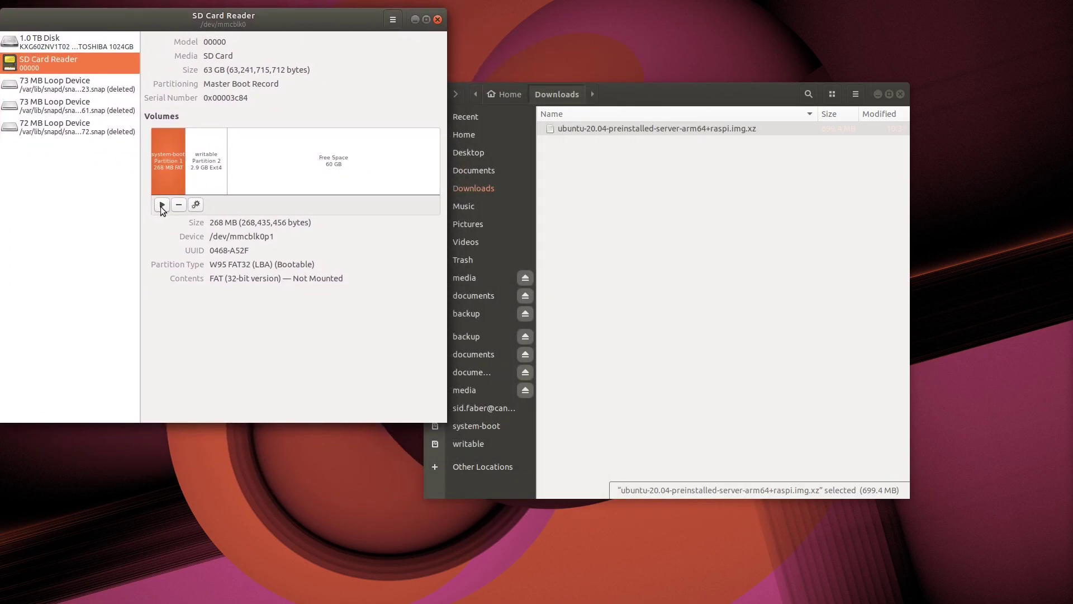
# Mount the system-boot partition and open its network-config file in the text editor
pyautogui.click(163, 205)
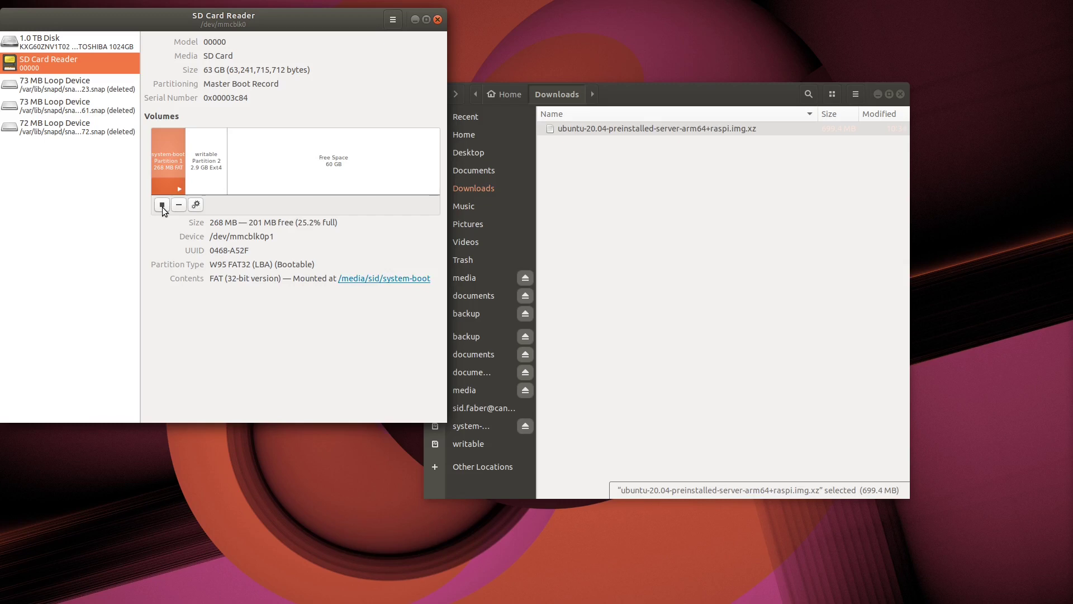
pyautogui.click(470, 428)
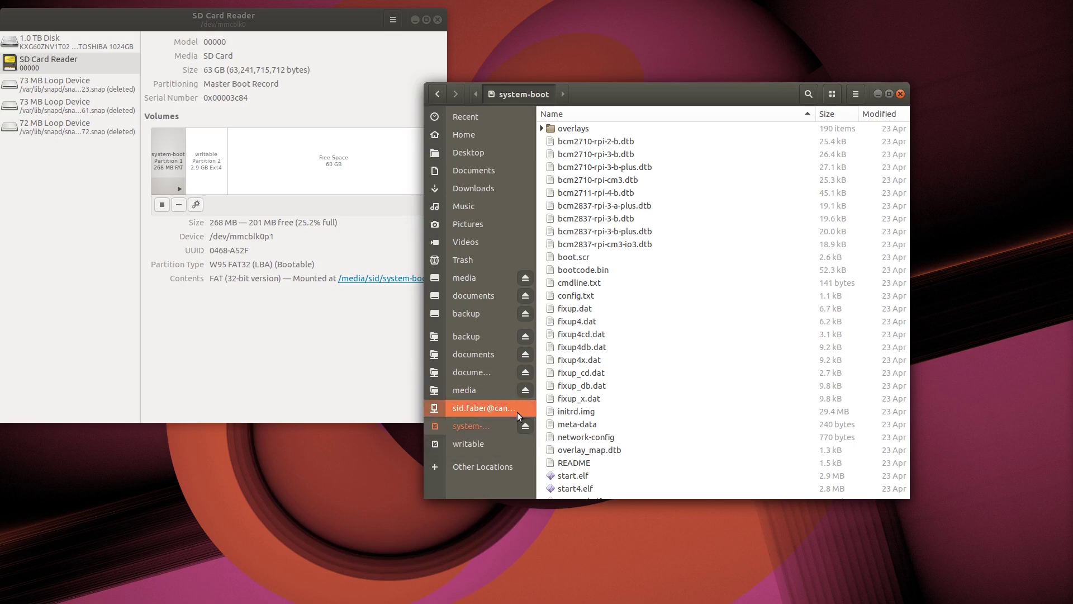
pyautogui.click(604, 437)
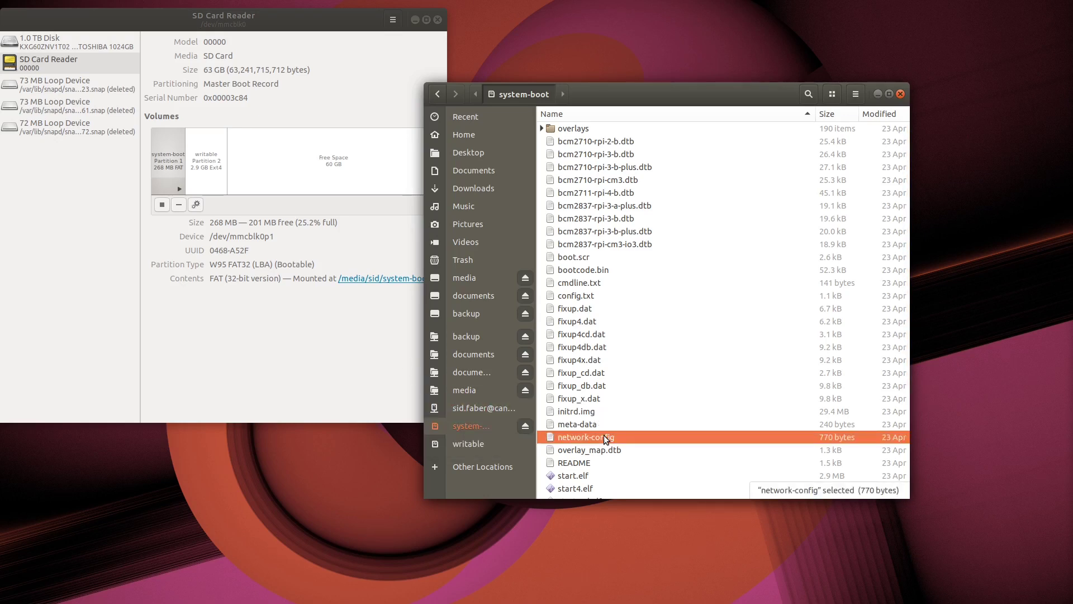
pyautogui.doubleClick(604, 437)
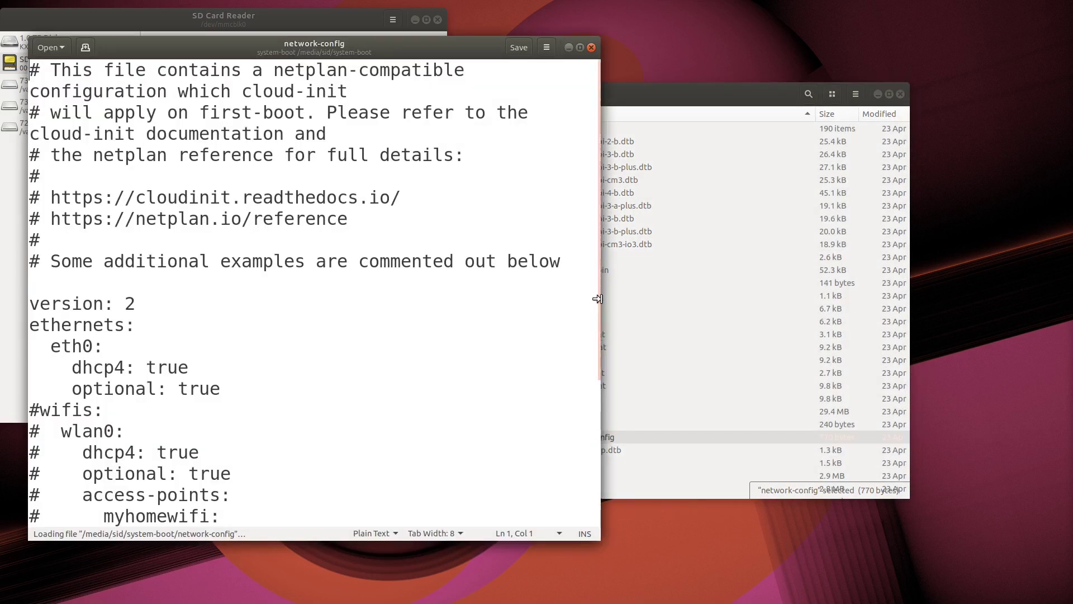
# Maximize the editor and uncomment the wifis, wlan0, dhcp4, optional and access-points lines
pyautogui.click(580, 47)
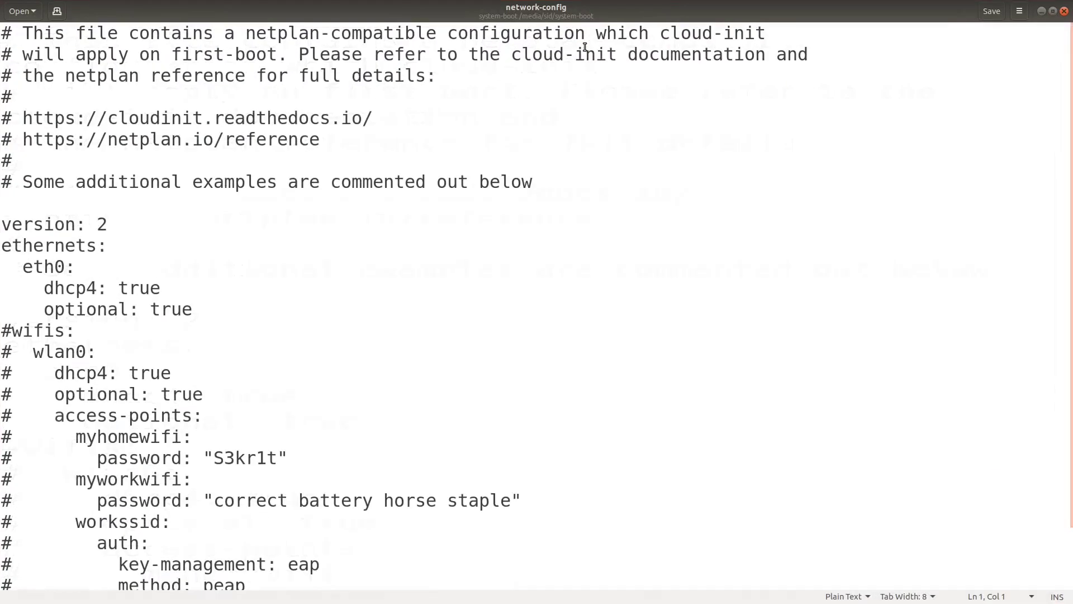
pyautogui.click(67, 329)
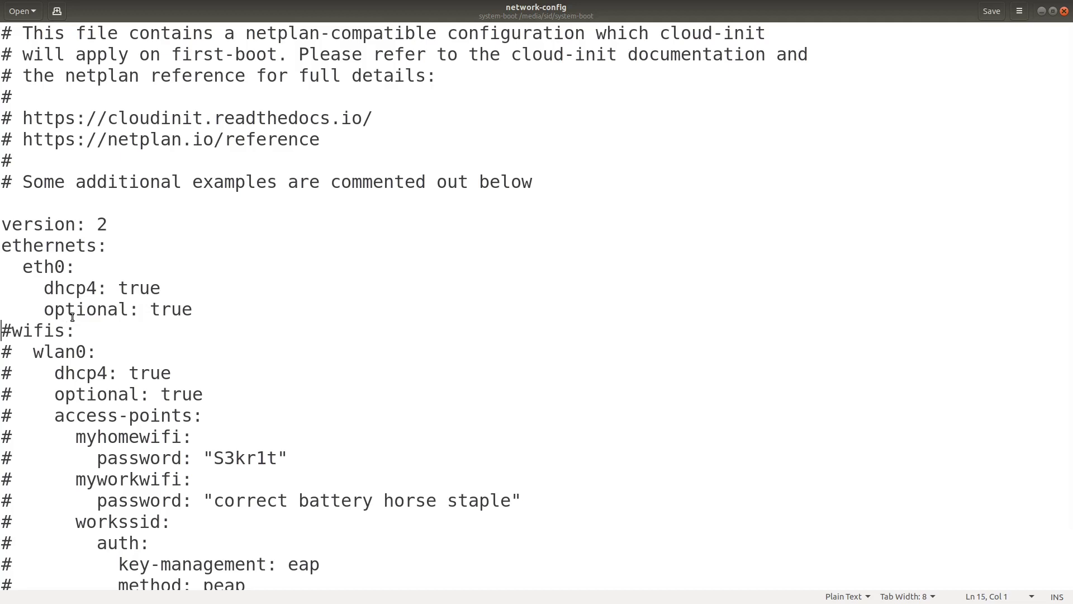
pyautogui.press('Delete')
pyautogui.press('Delete')
pyautogui.press('Down')
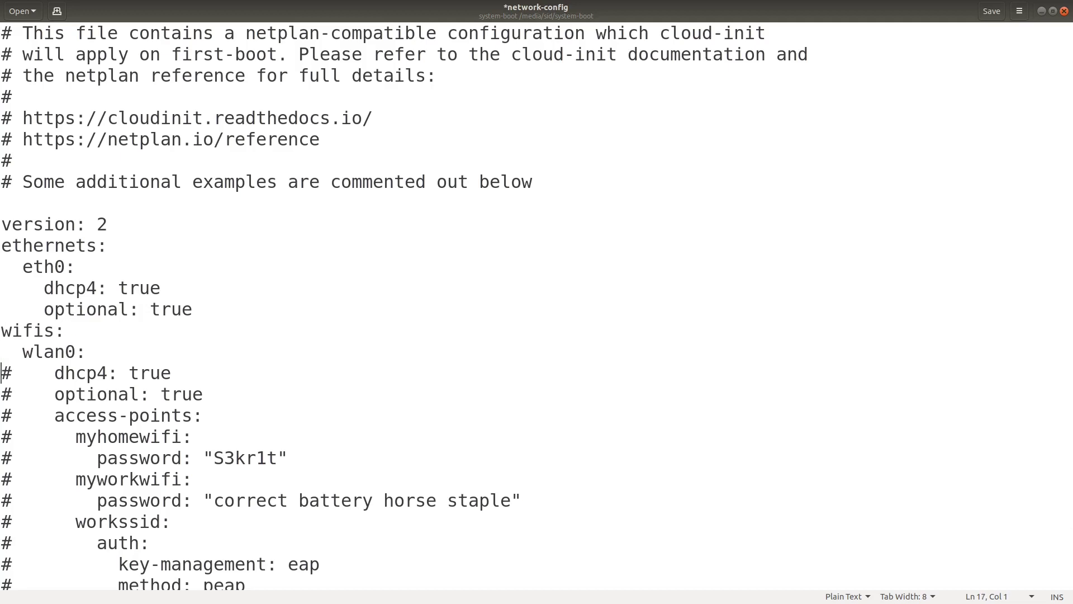
pyautogui.press('Delete')
pyautogui.press('Down')
pyautogui.press('Delete')
pyautogui.press('Delete')
pyautogui.press('Down')
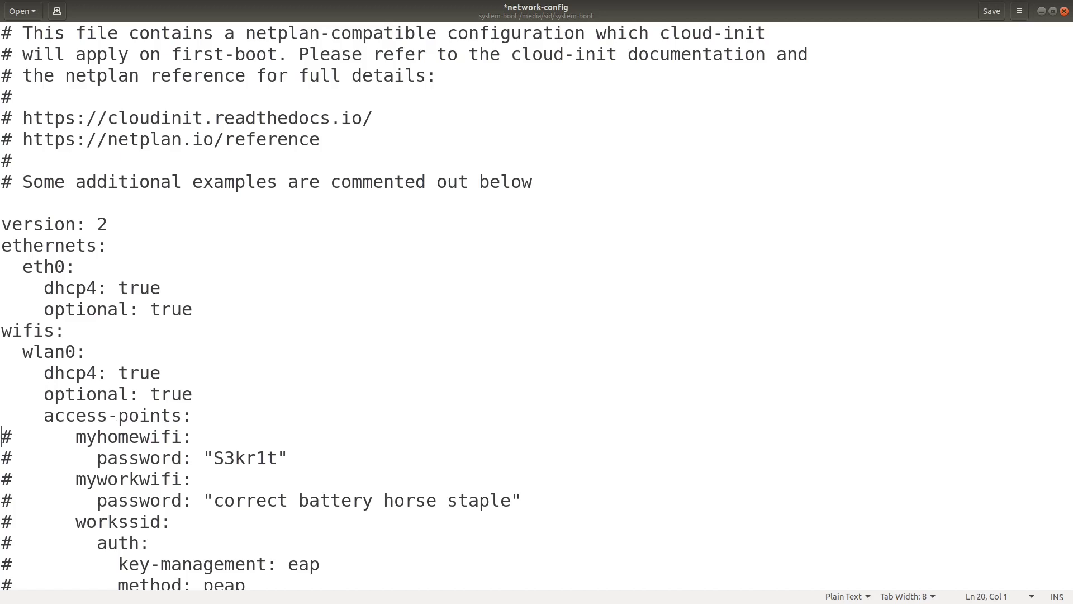
pyautogui.press('Delete')
pyautogui.press('Delete')
pyautogui.press('Up')
pyautogui.press('Home')
pyautogui.press('Delete')
pyautogui.press('Delete')
pyautogui.press('Delete')
pyautogui.press('Delete')
pyautogui.press('Delete')
pyautogui.press('Delete')
pyautogui.press('Delete')
pyautogui.press('Delete')
pyautogui.press('Delete')
pyautogui.press('Delete')
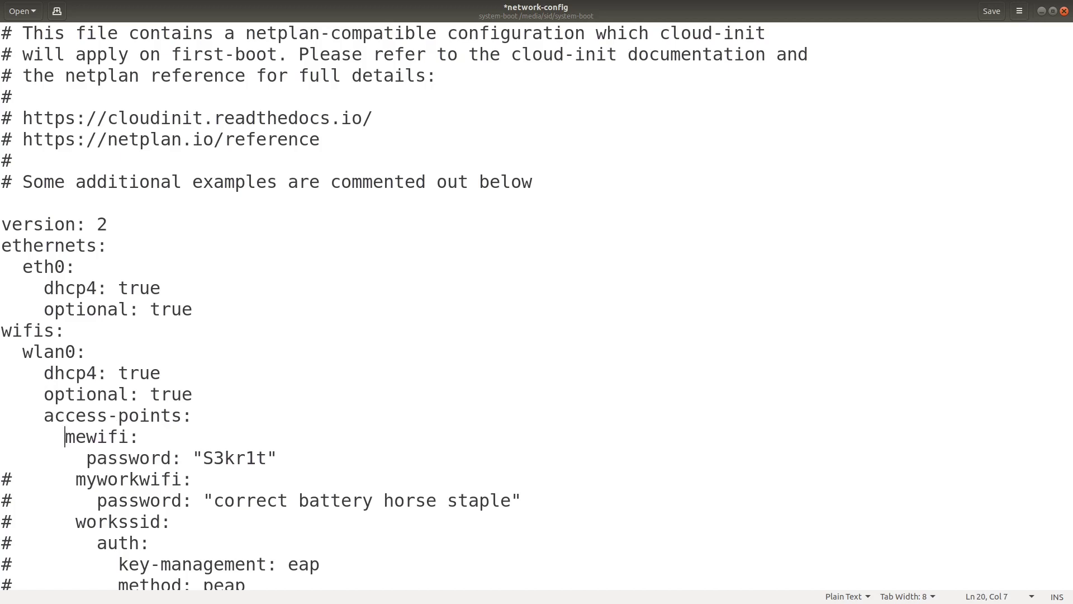
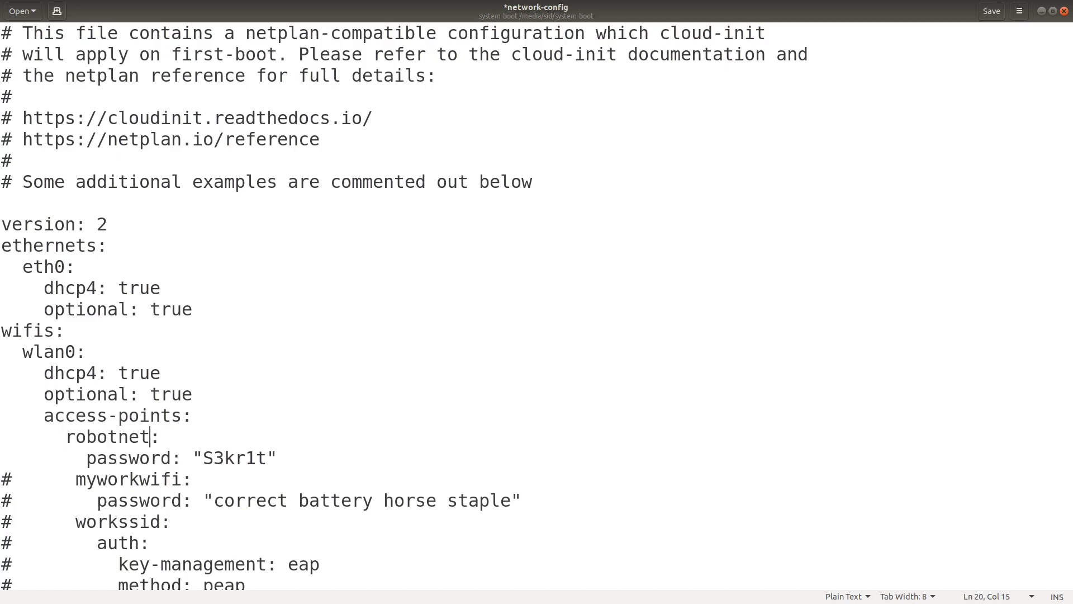
# Rename the access point from myhomewifi to robotnet and enter its new password
pyautogui.press('Delete')
pyautogui.press('Delete')
pyautogui.press('Delete')
pyautogui.press('Delete')
pyautogui.press('Delete')
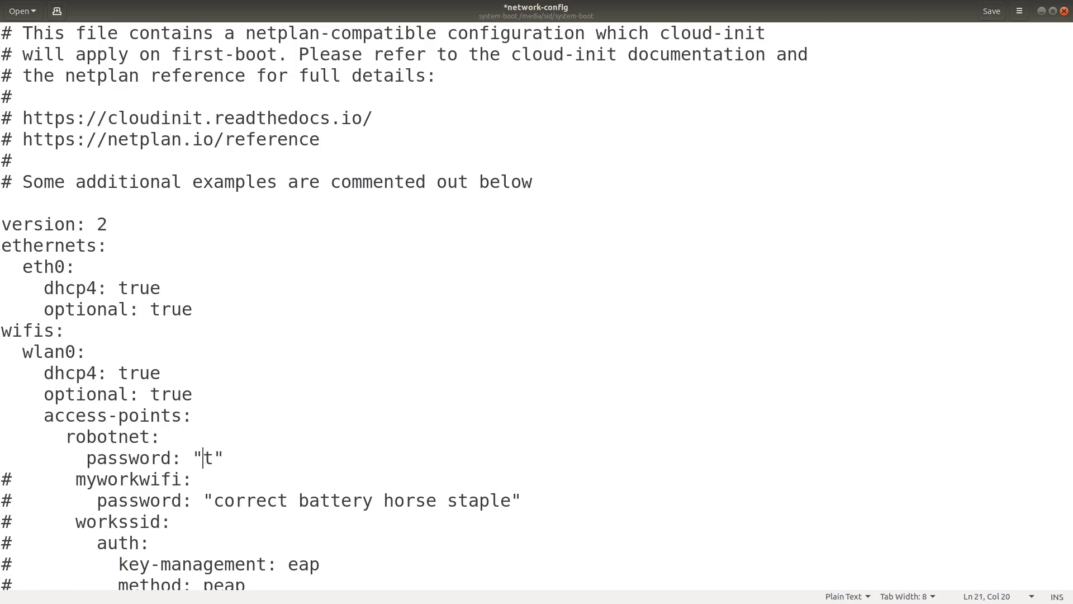
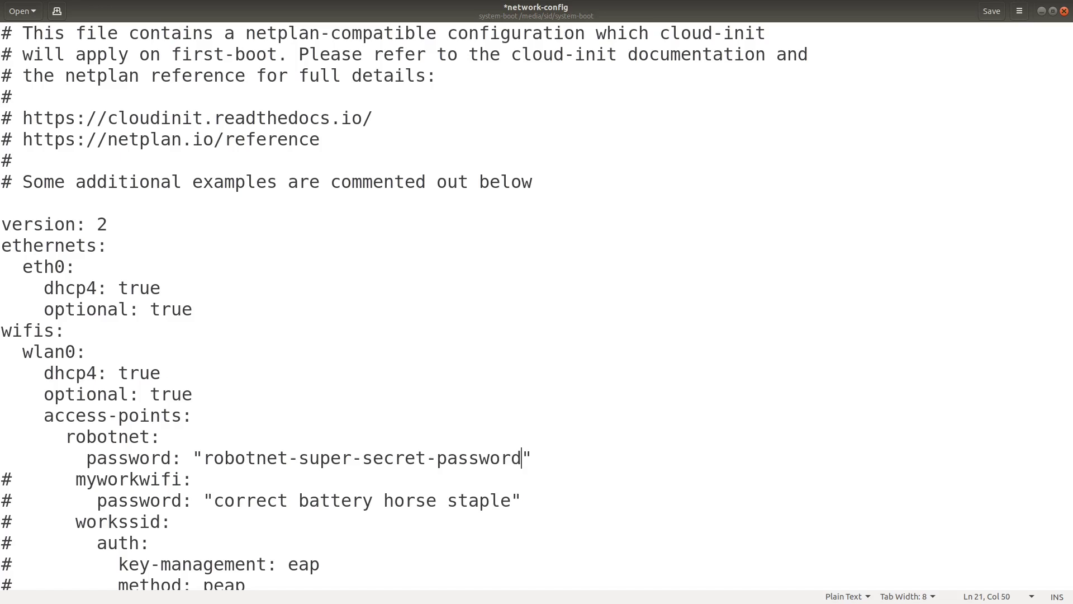
pyautogui.press('Up')
# Replace dhcp4 with static address 10.168.1.21/24 and gateway 10.168.1.1
pyautogui.press('Right')
pyautogui.hotkey('shift', 'Down')
pyautogui.hotkey('shift', 'Down')
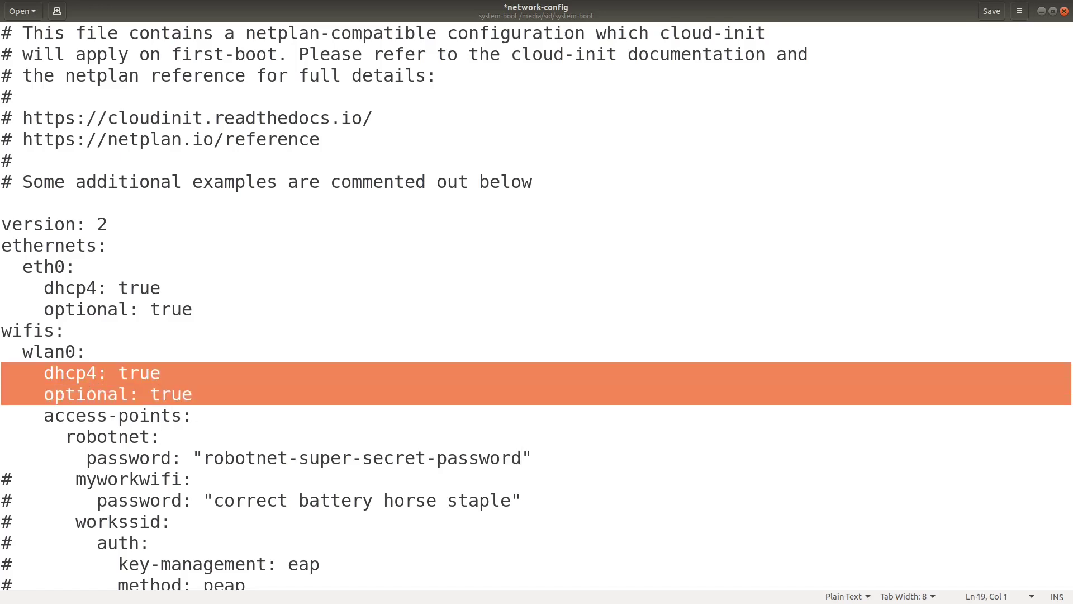
pyautogui.write('addresses:')
pyautogui.press('Return')
pyautogui.write('- ')
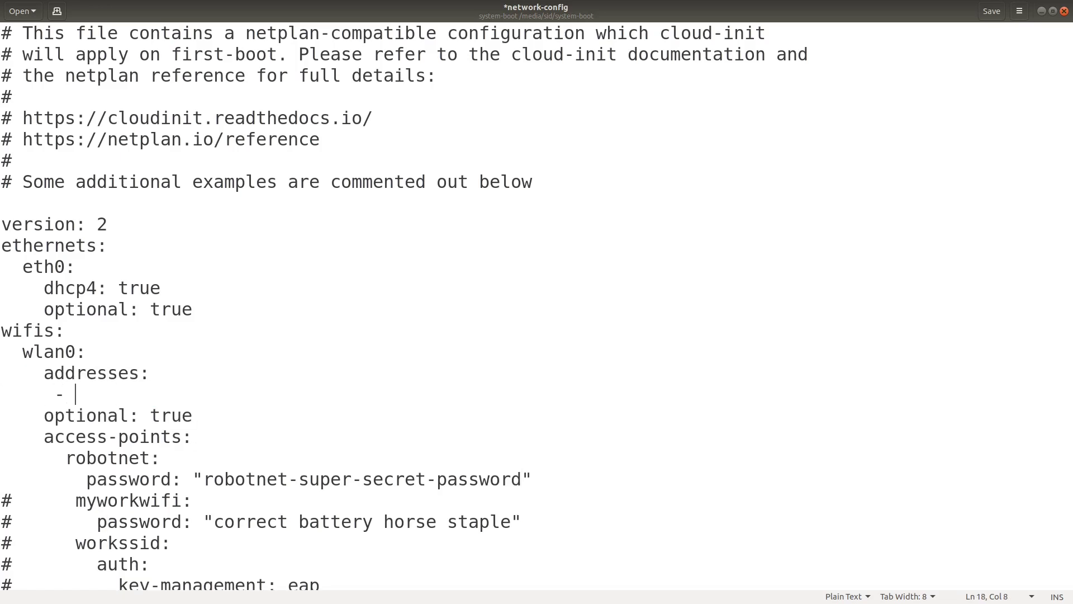
pyautogui.write('10.168.1.21/24')
pyautogui.press('Return')
pyautogui.press('BackSpace')
pyautogui.press('BackSpace')
pyautogui.press('BackSpace')
pyautogui.press('BackSpace')
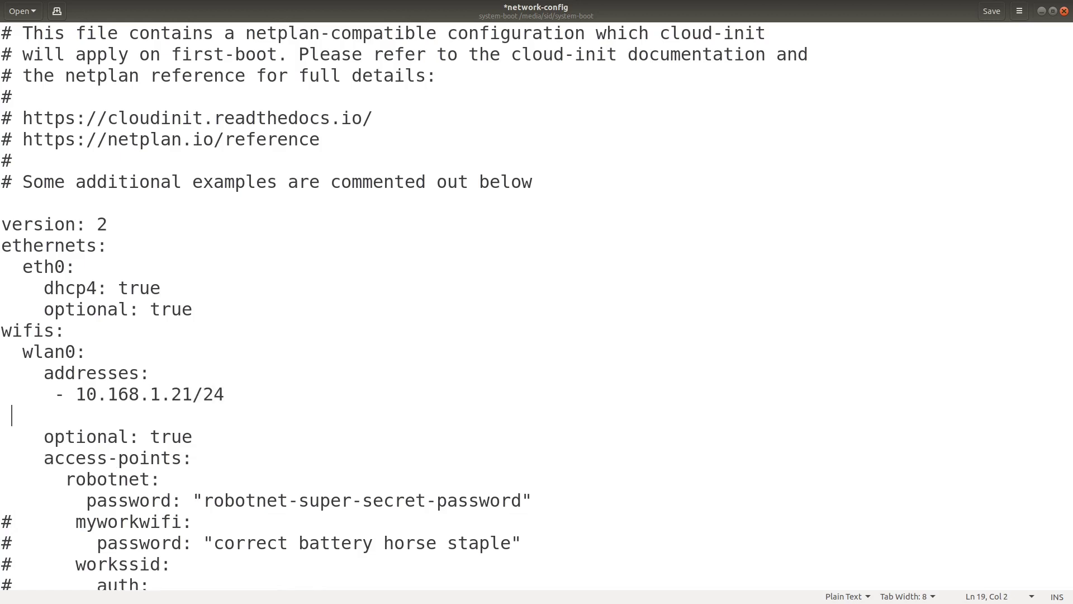
pyautogui.write('gateway4: 10.168.1.1')
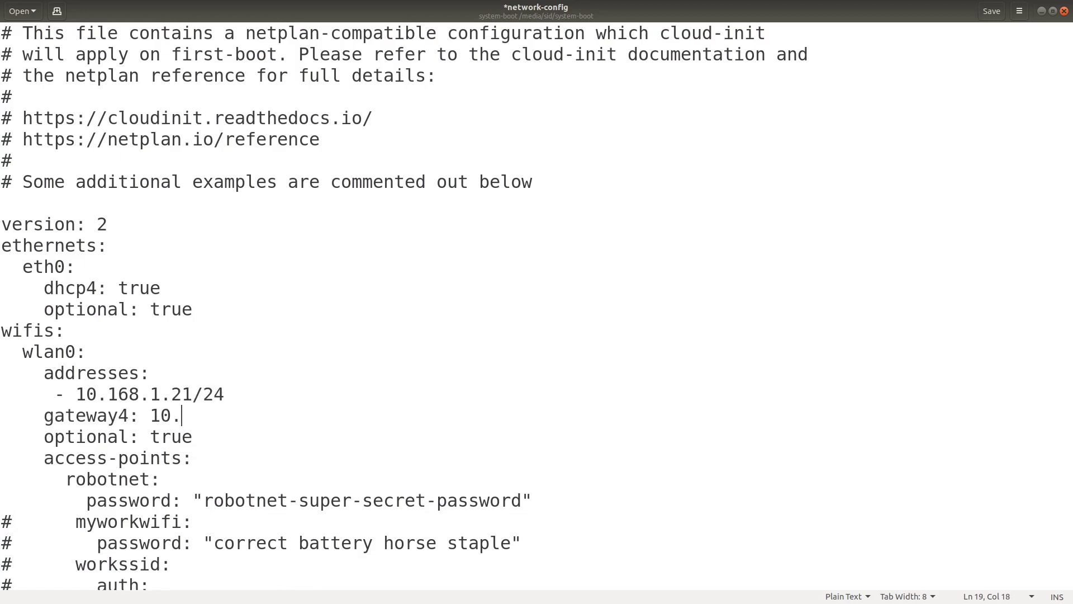
# Add nameservers 10.168.1.1 and 8.8.8.8, then save and close network-config
pyautogui.press('Return')
pyautogui.write('nameservers:')
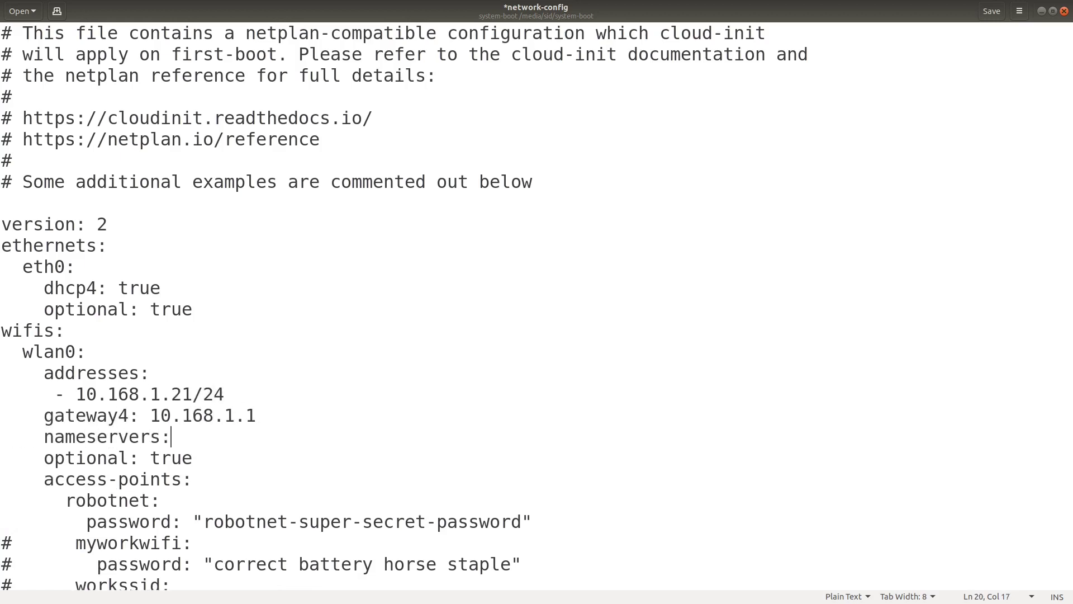
pyautogui.press('Return')
pyautogui.write('addresses: [10.168.1')
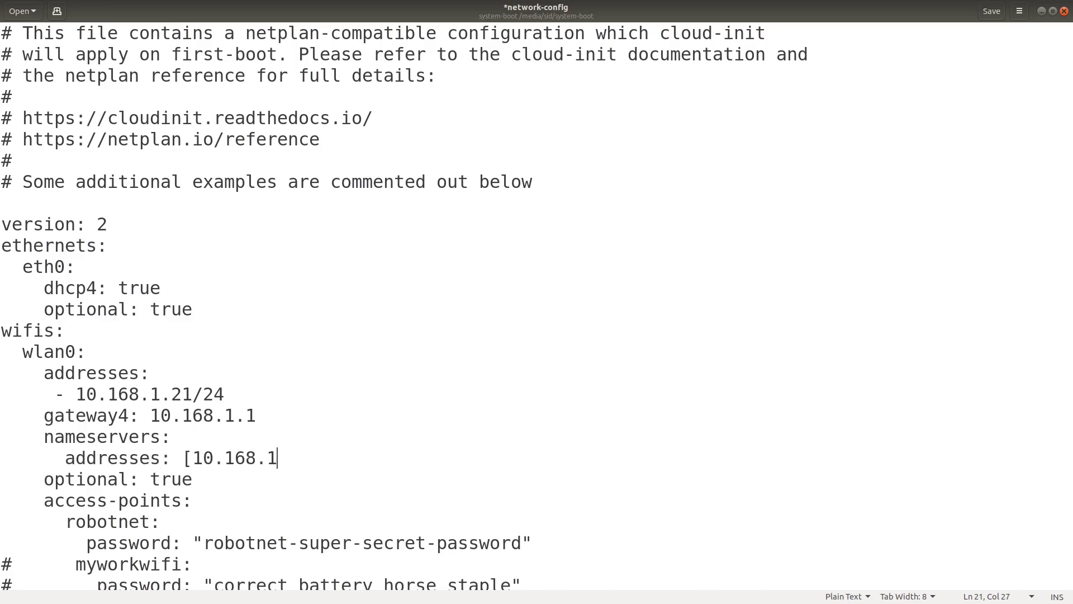
pyautogui.write('.1, 8.8.8.8]')
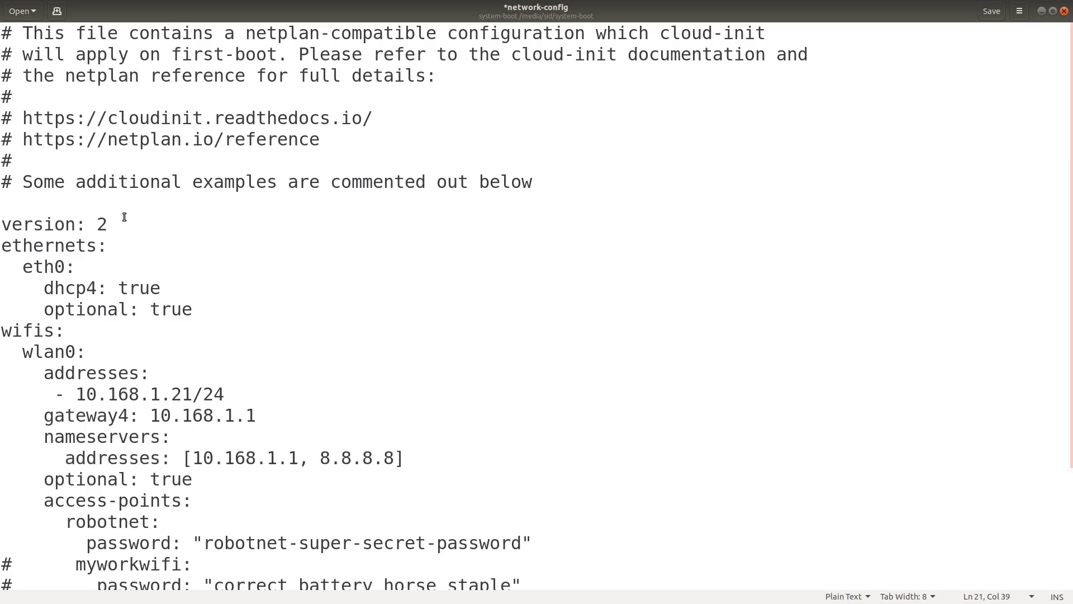
pyautogui.click(994, 14)
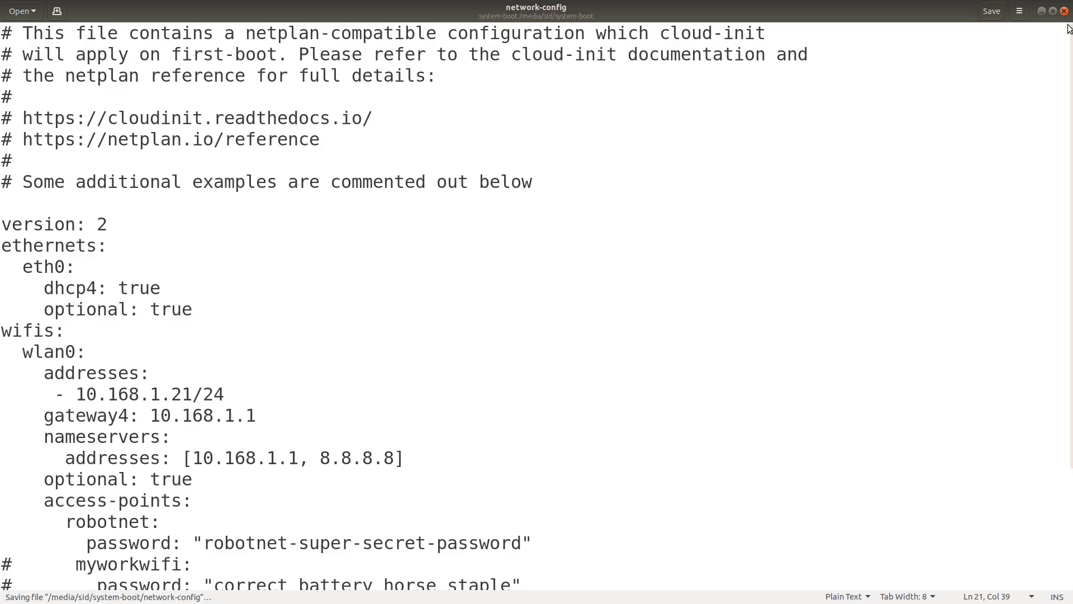
pyautogui.click(1064, 12)
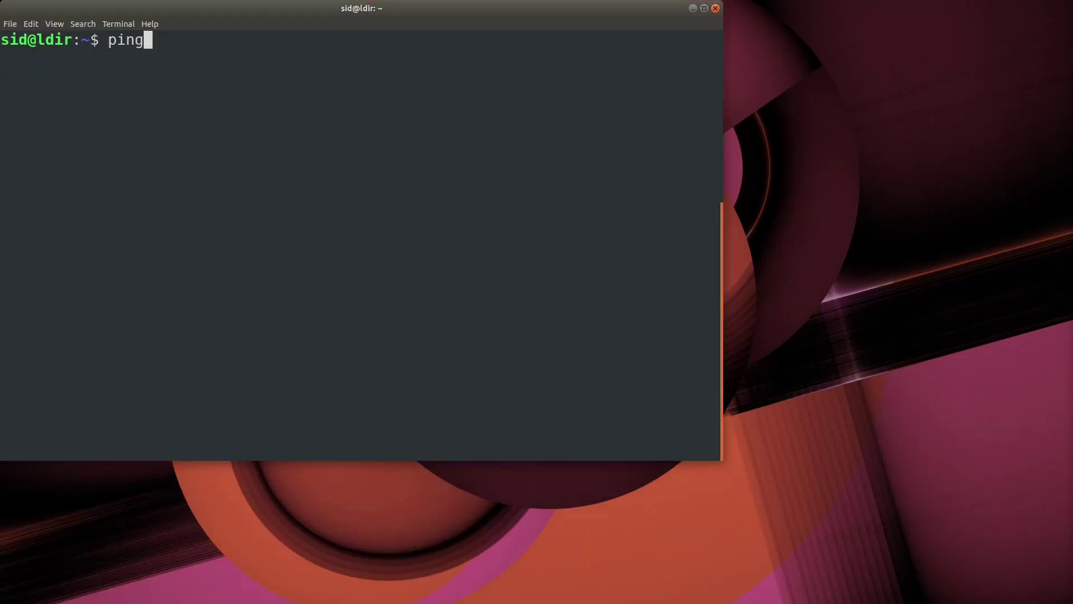
# Ping 10.168.1.21 and stop it when no replies come back
pyautogui.press('BackSpace')
pyautogui.write('0.168.1.21')
pyautogui.press('Return')
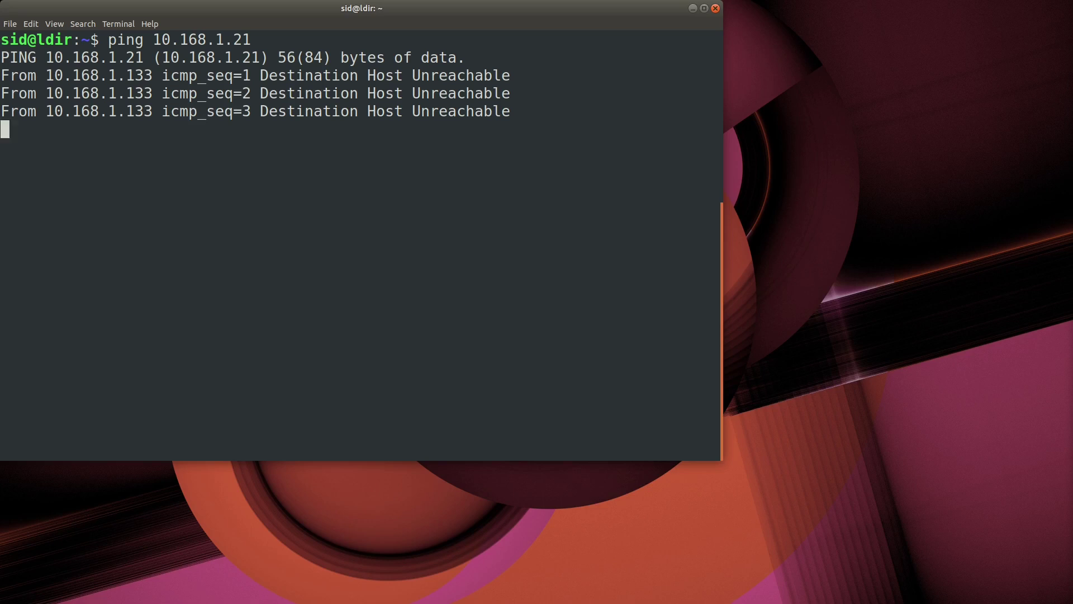
pyautogui.hotkey('ctrl', 'c')
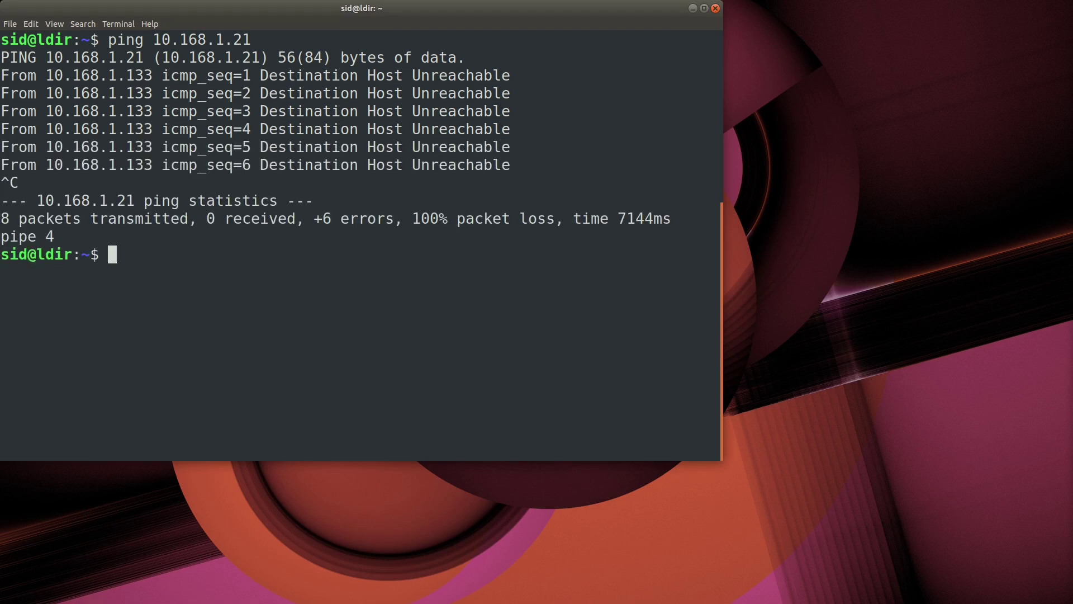
# Clear the terminal and ping 10.168.1.21 again until replies arrive, then stop it
pyautogui.write('clear')
pyautogui.press('Return')
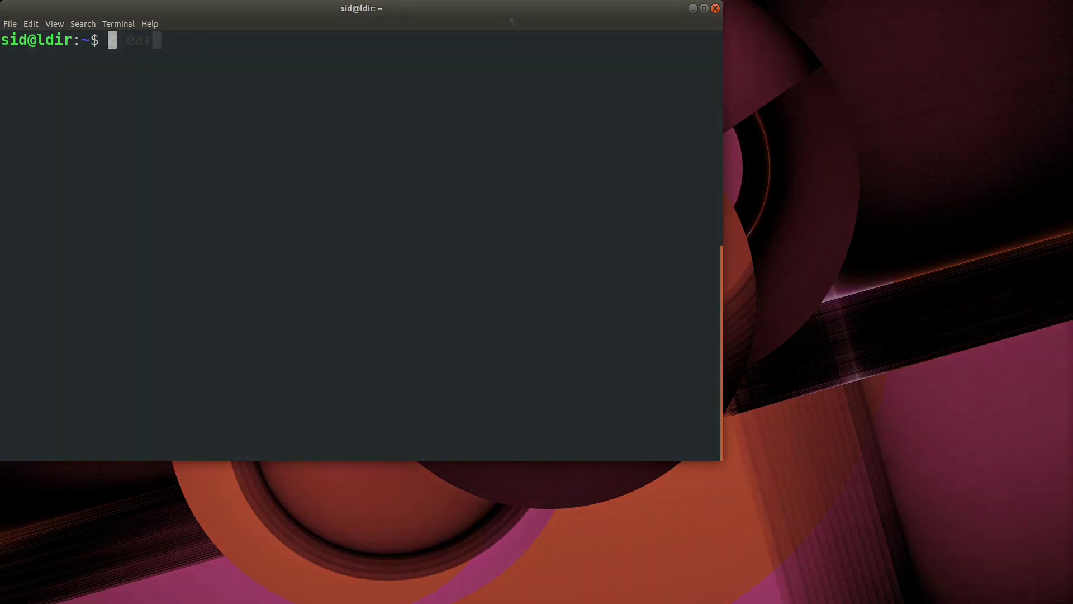
pyautogui.write('ping 10.168.1.21')
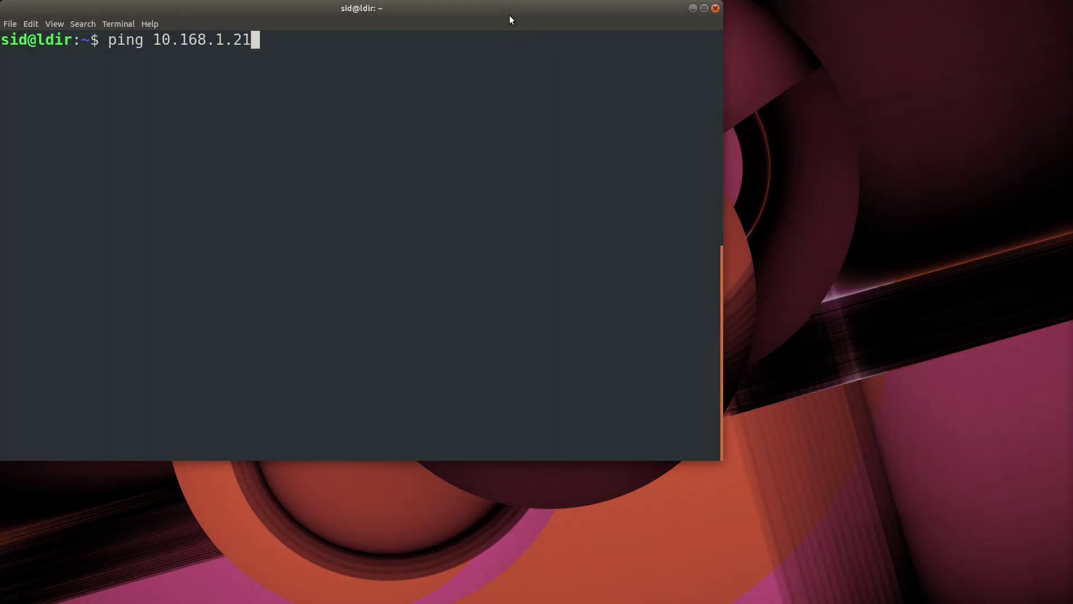
pyautogui.press('Return')
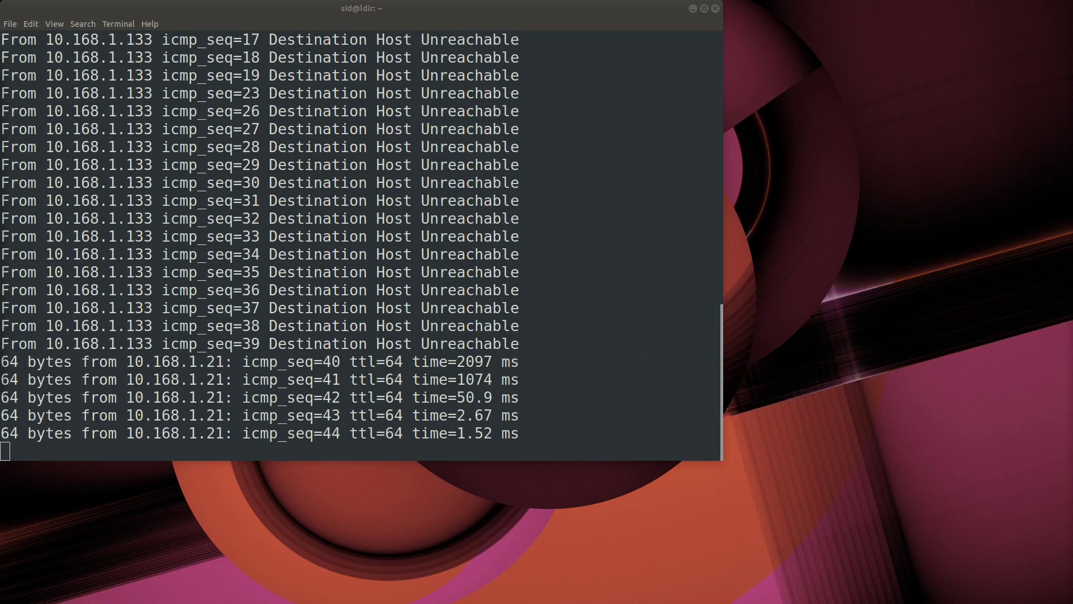
pyautogui.hotkey('ctrl', 'c')
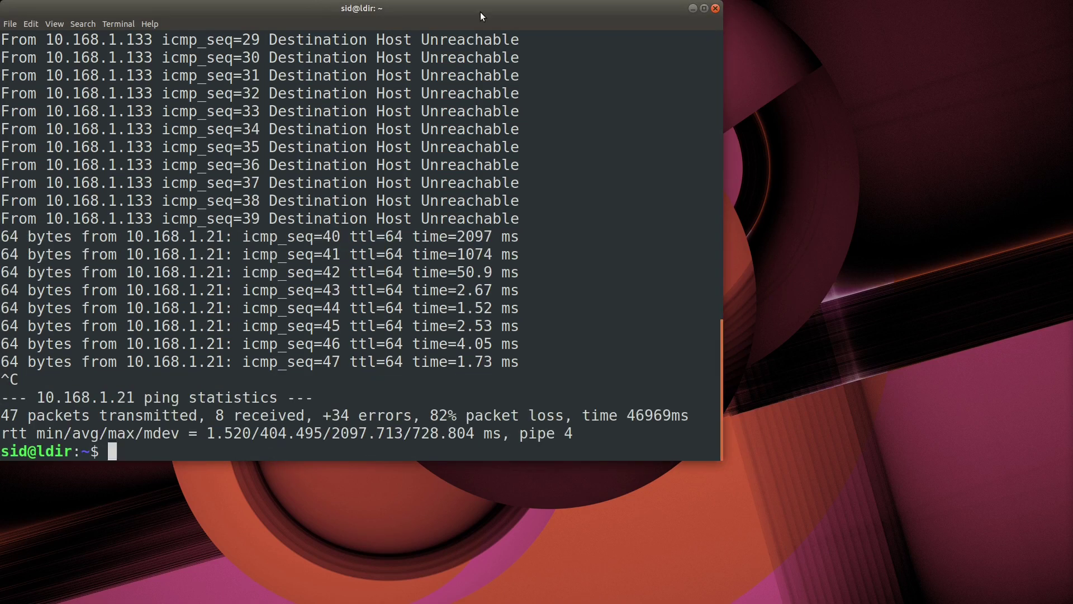
pyautogui.write('ssh ubun')
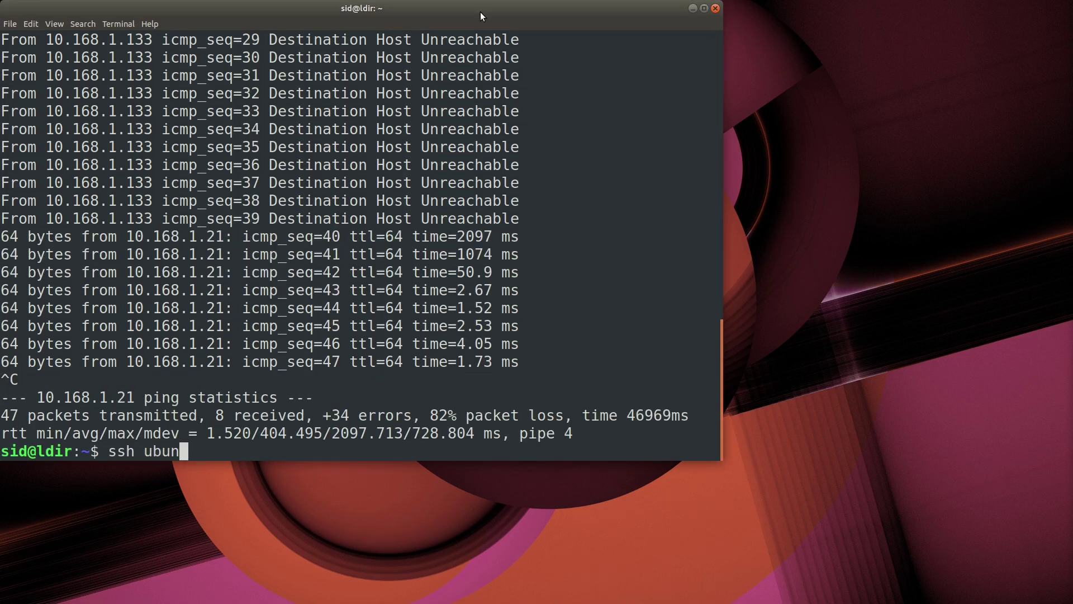
pyautogui.write('tu@10.168.1.21')
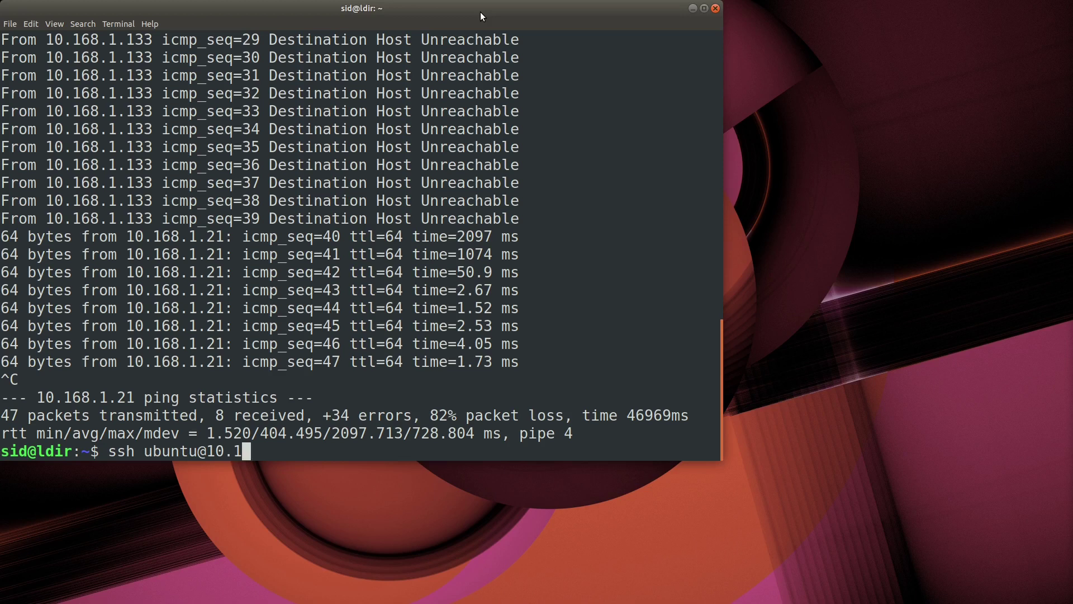
pyautogui.press('Return')
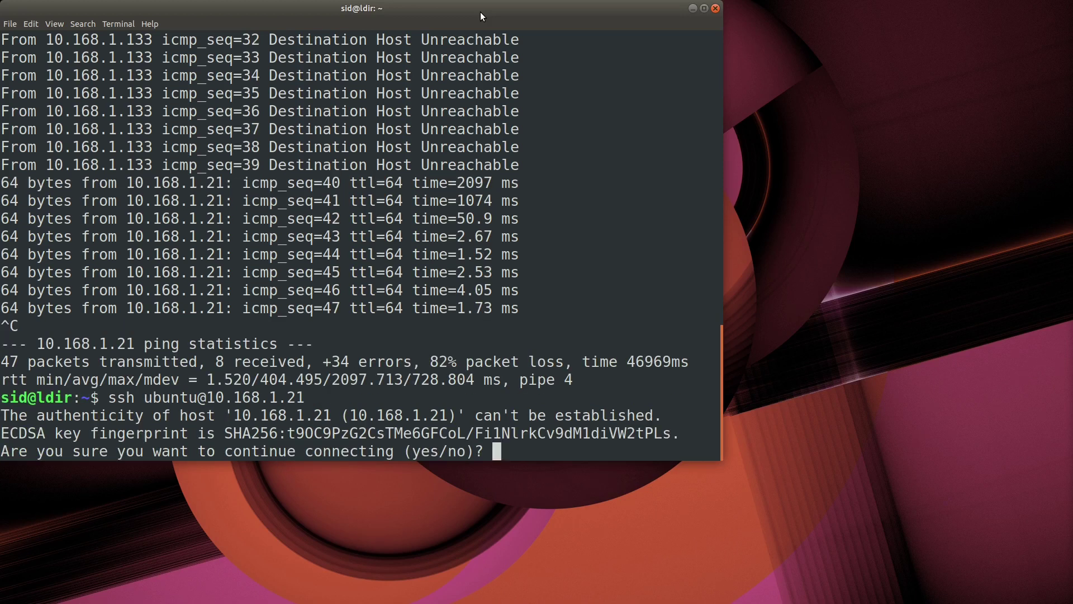
pyautogui.write('yes')
pyautogui.press('Return')
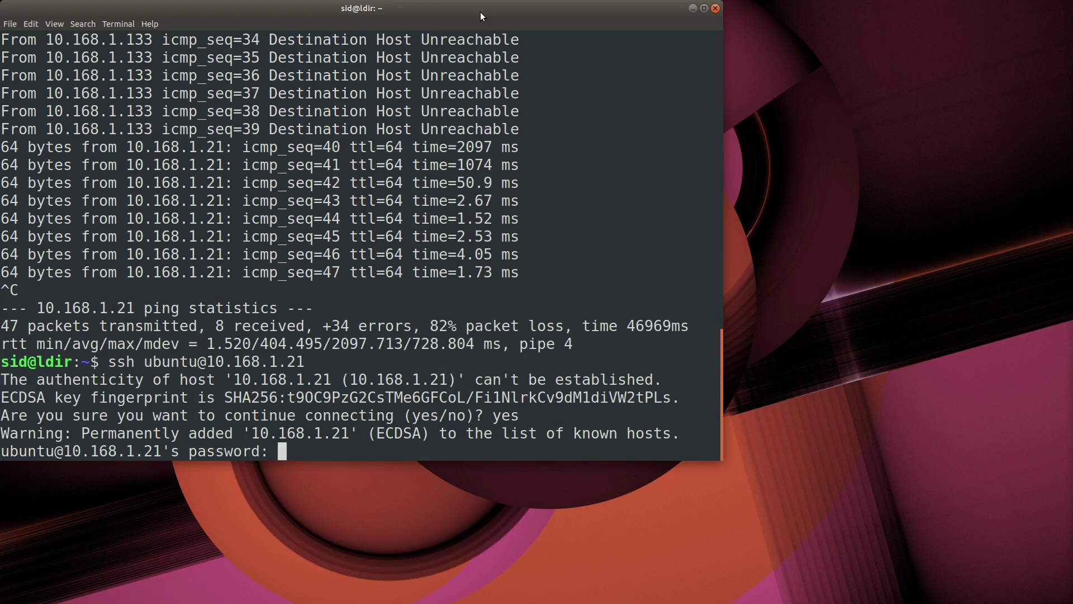
# Log in with the default password, set a new password, and reconnect over SSH
pyautogui.press('Return')
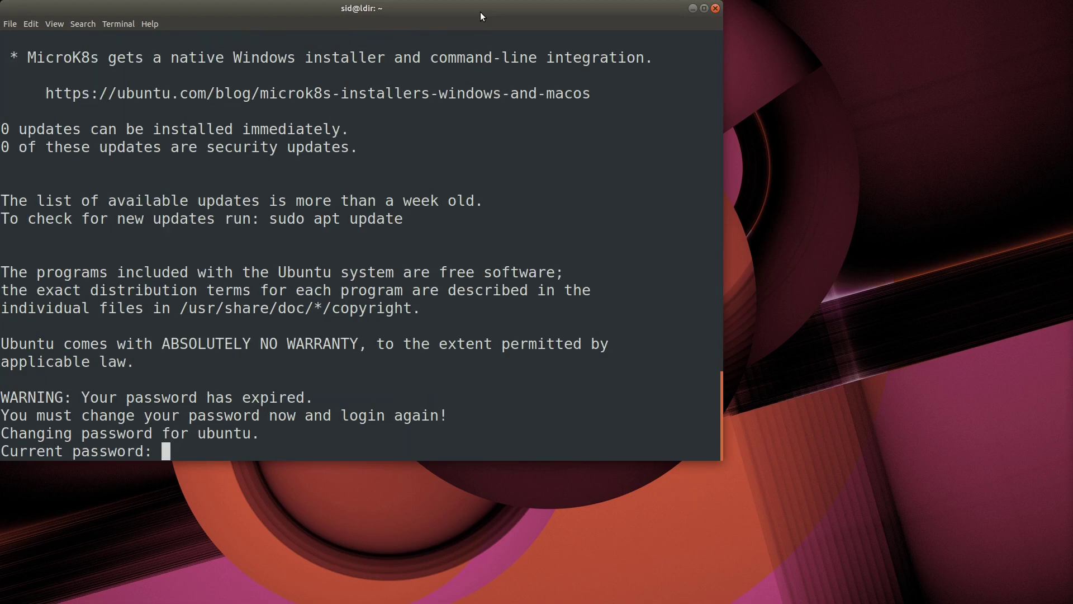
pyautogui.press('Return')
pyautogui.press('Return')
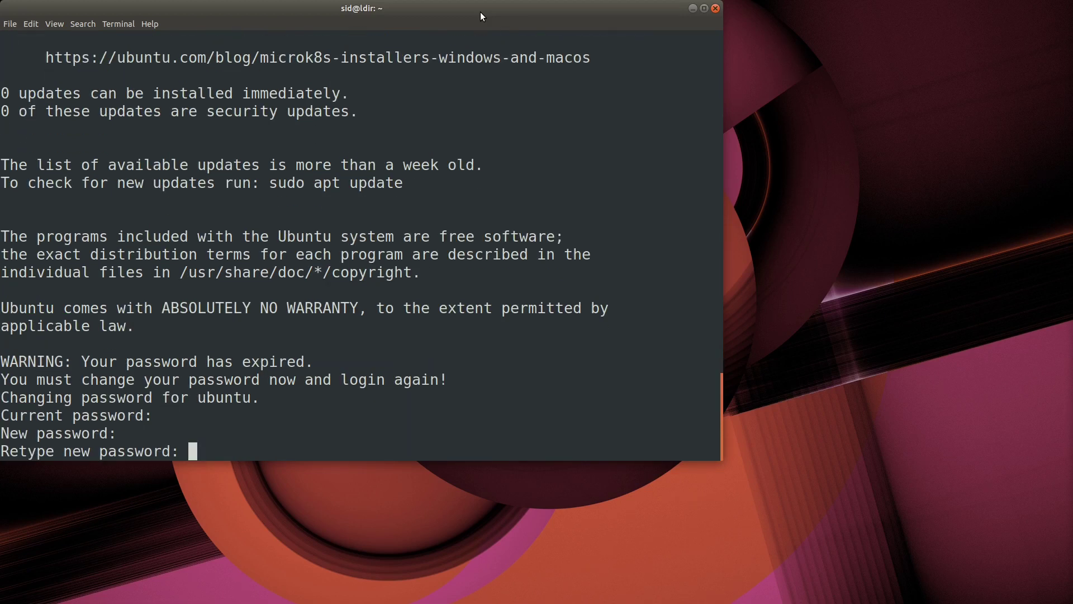
pyautogui.press('Return')
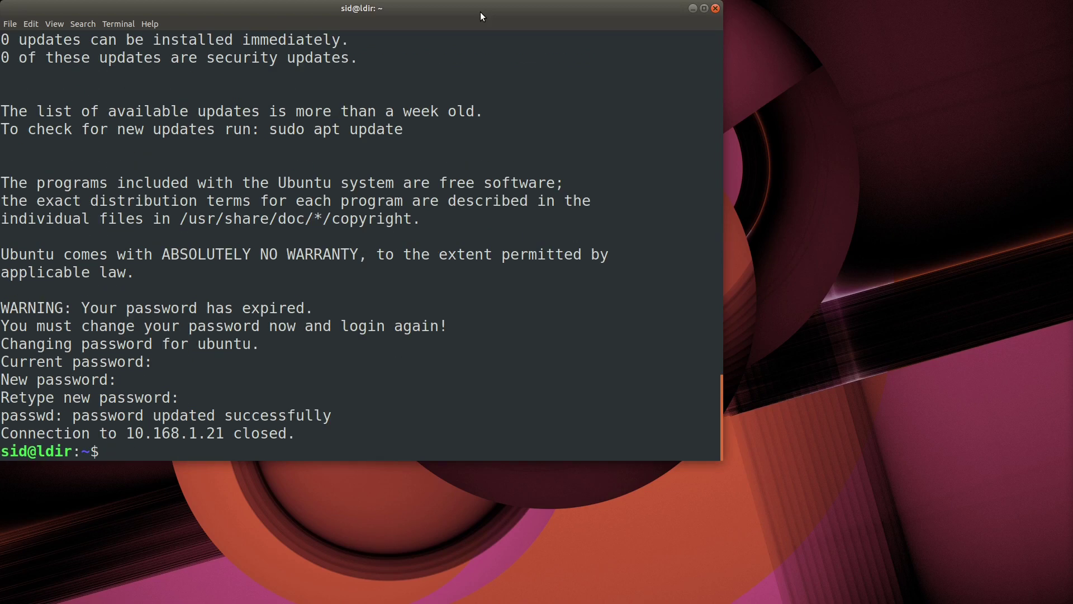
pyautogui.press('Up')
pyautogui.press('Return')
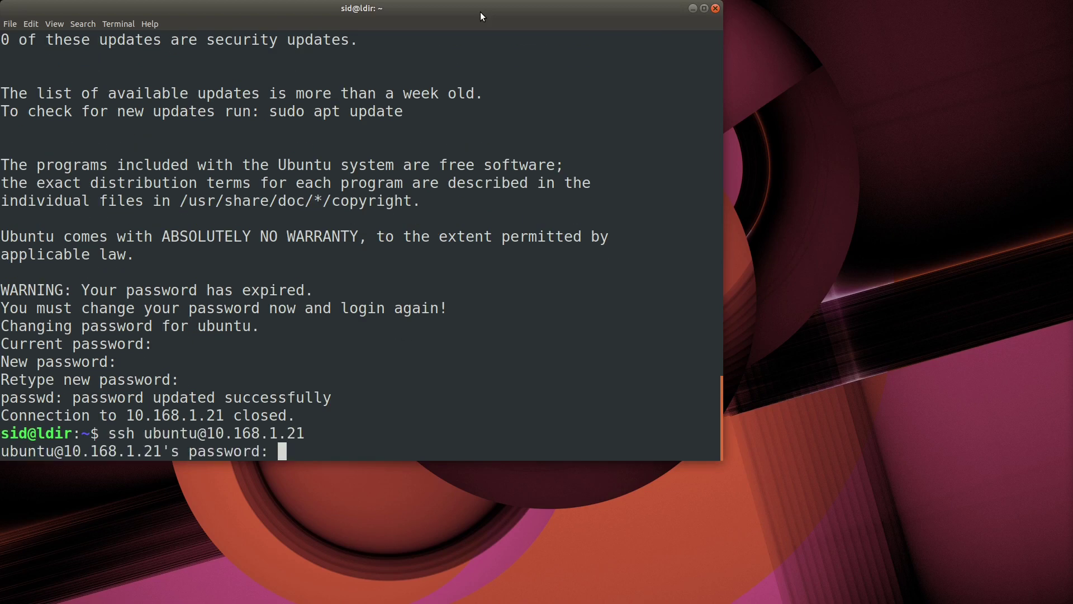
pyautogui.press('Return')
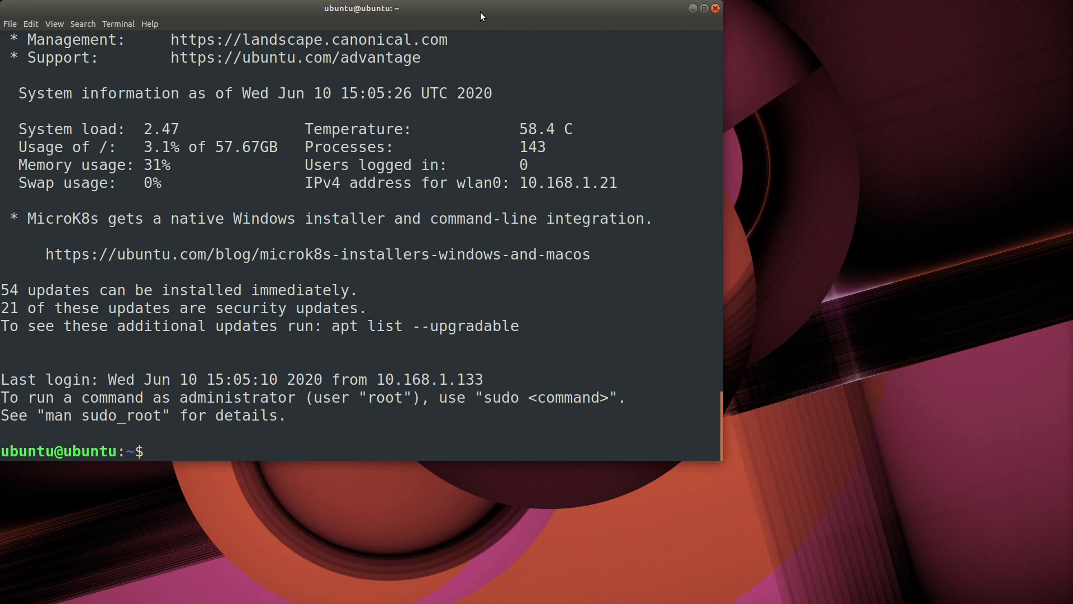
# Run lsb_release -a to confirm the Pi runs Ubuntu 20.04 LTS (focal)
pyautogui.write('lsb_release -a')
pyautogui.press('Return')
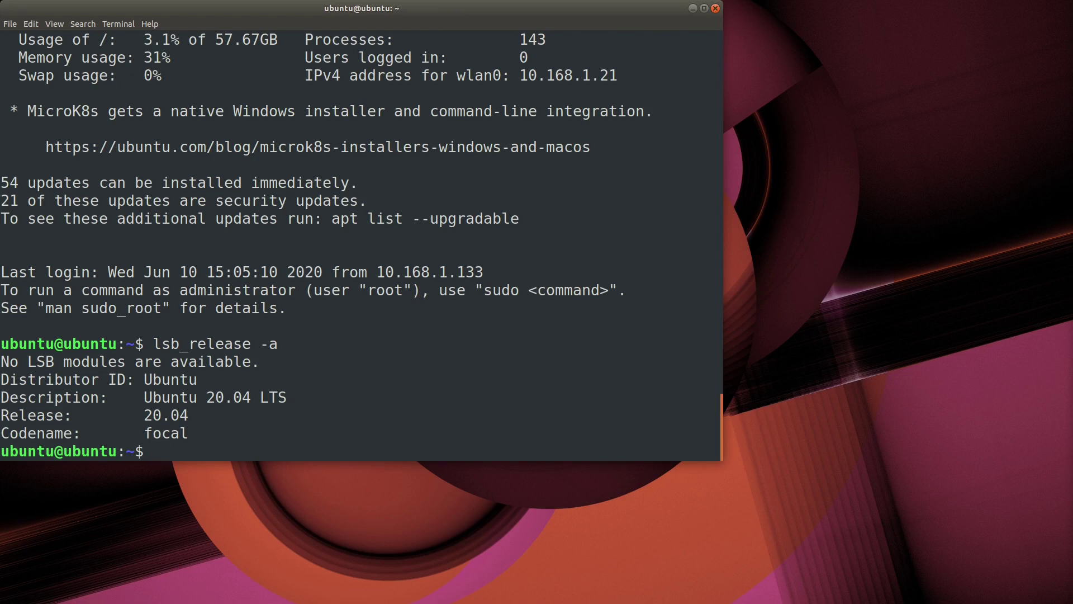
pyautogui.click(335, 18)
# Shut the Pi down with sudo halt, closing the SSH connection to 10.168.1.21
pyautogui.write('sudo halt')
pyautogui.press('Return')
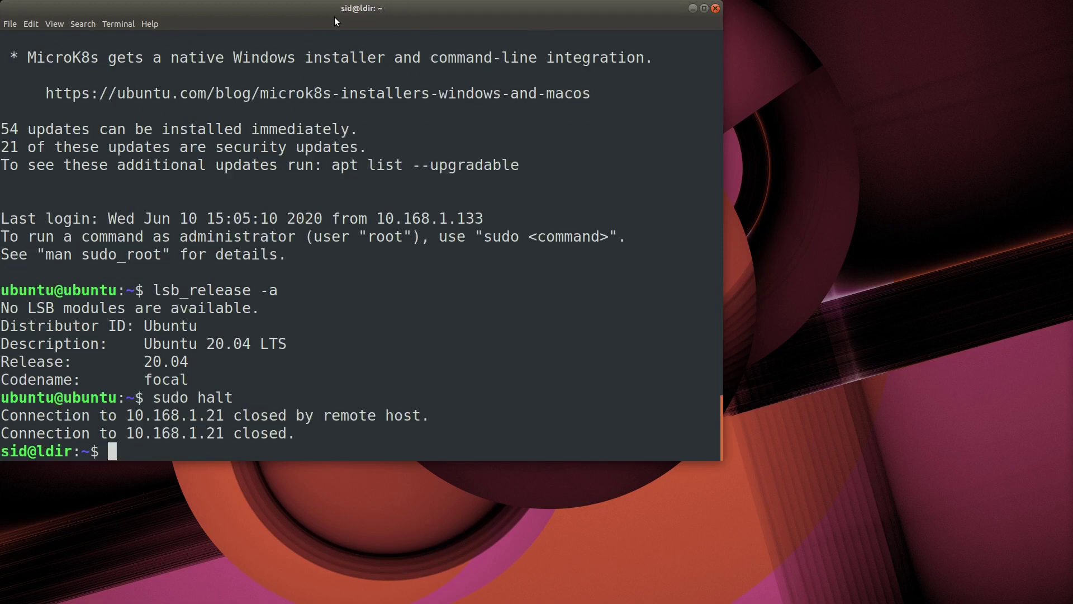
pyautogui.write('exit')
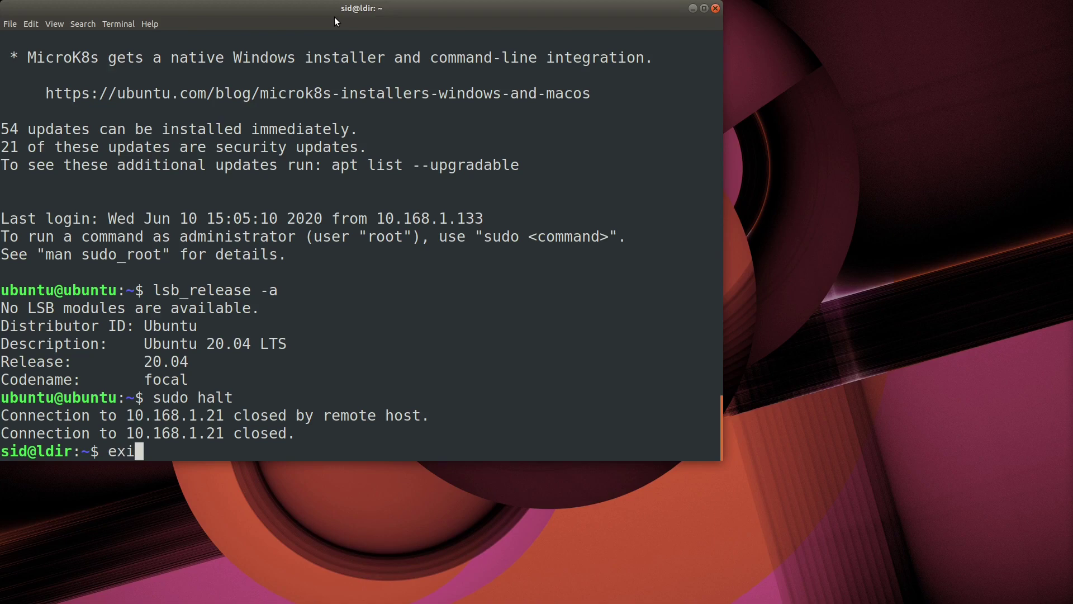